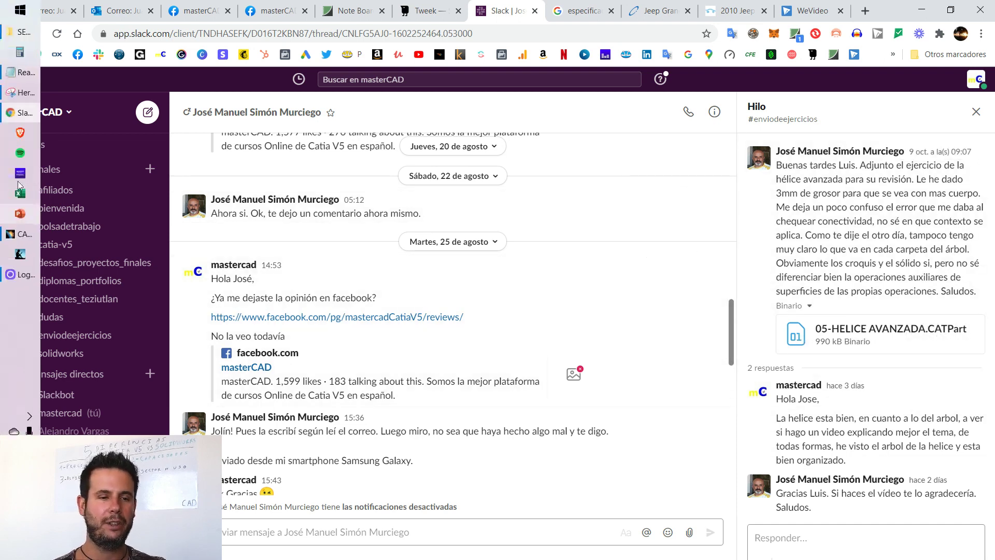
- Collapse the pipe valve part's PartBody, Sketches and Reference Elements branches, then list the open documents
click(19, 234)
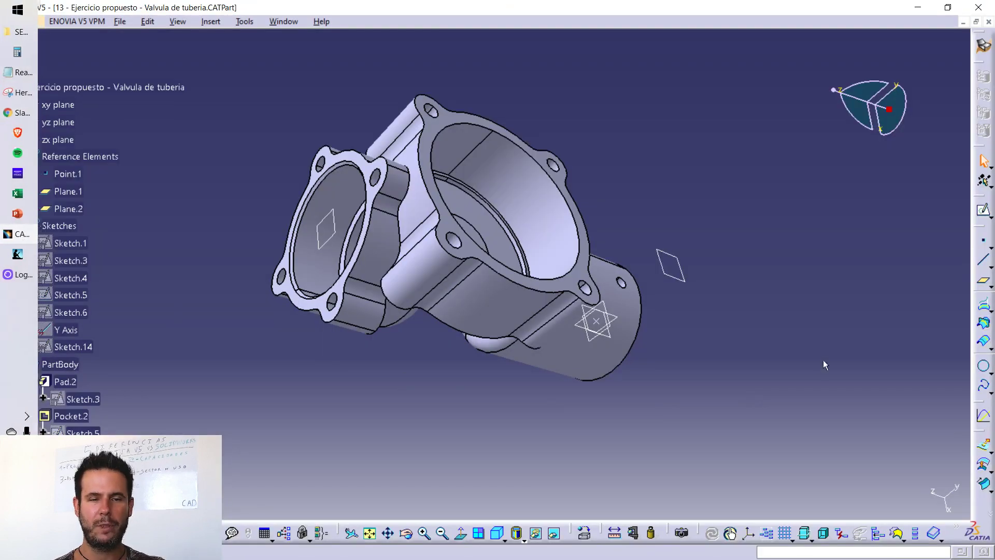
scroll(165, 341, down, 3)
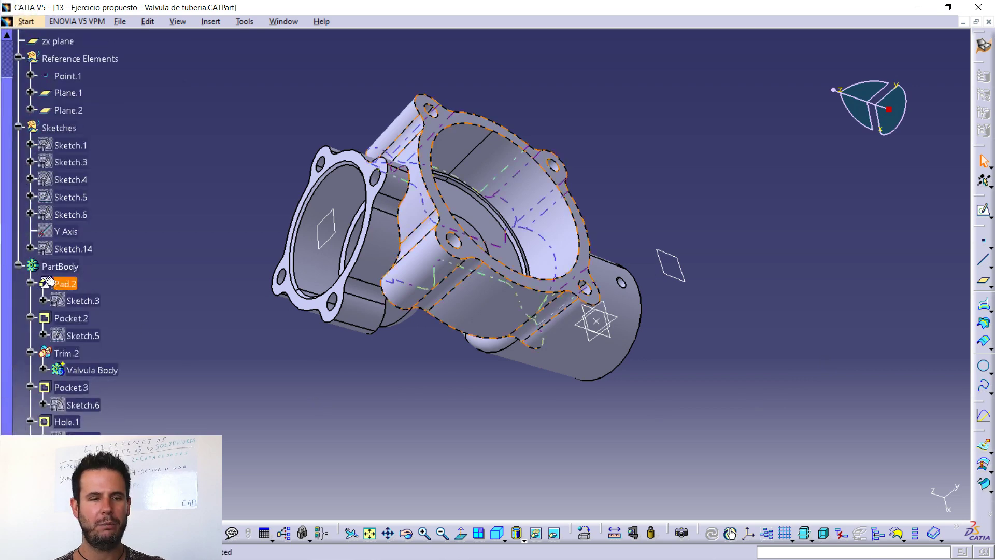
click(19, 268)
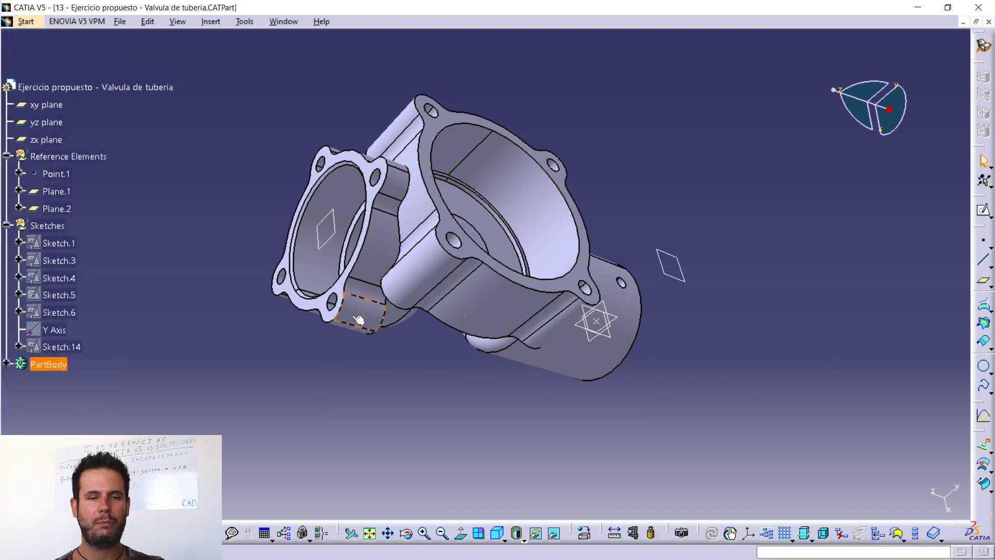
click(23, 229)
click(6, 226)
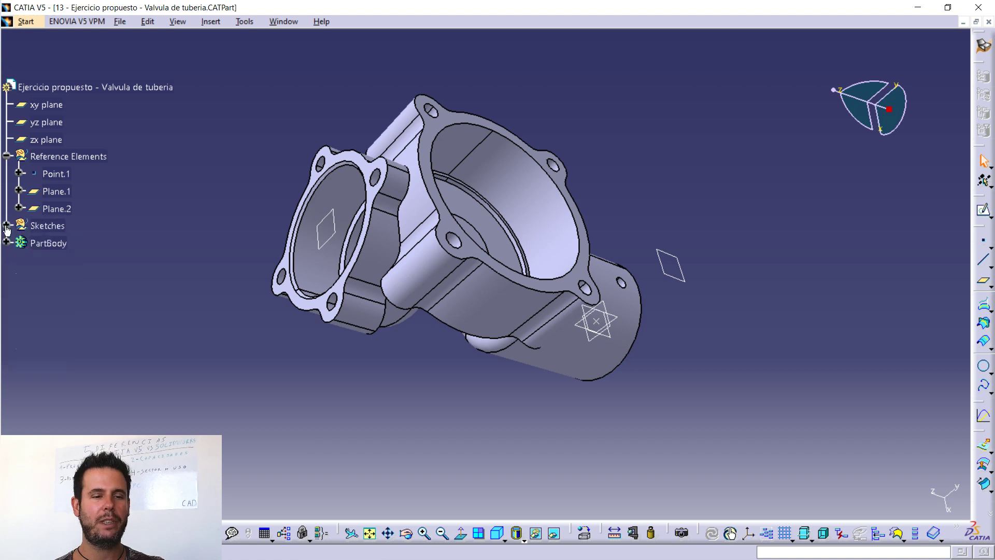
click(6, 156)
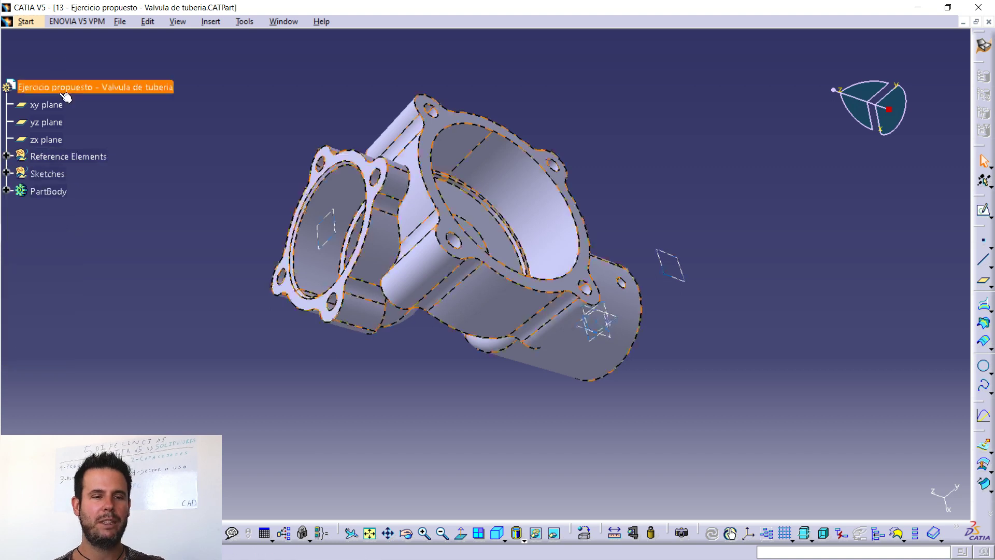
click(281, 22)
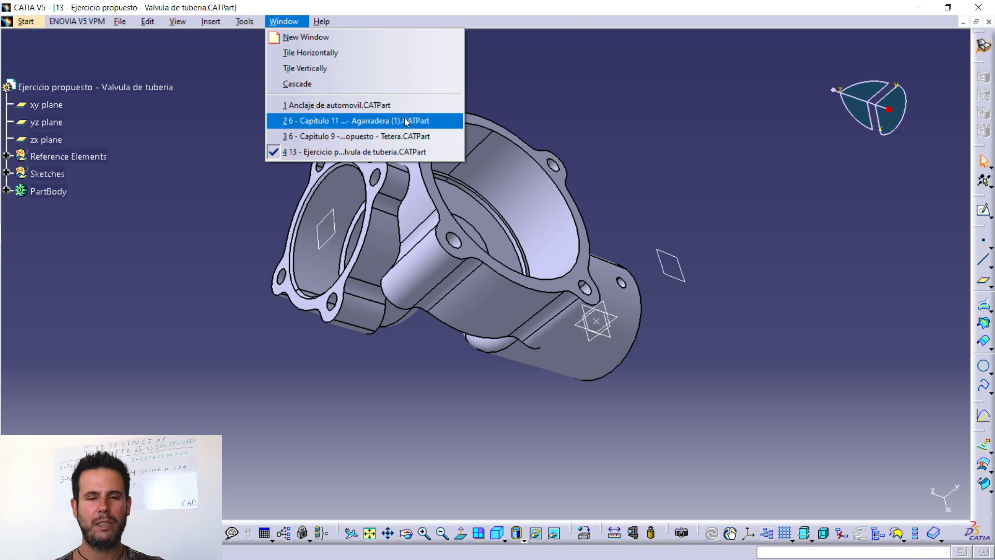
- Switch to Tetera.CATPart and orbit the teapot to a near-front view
click(406, 136)
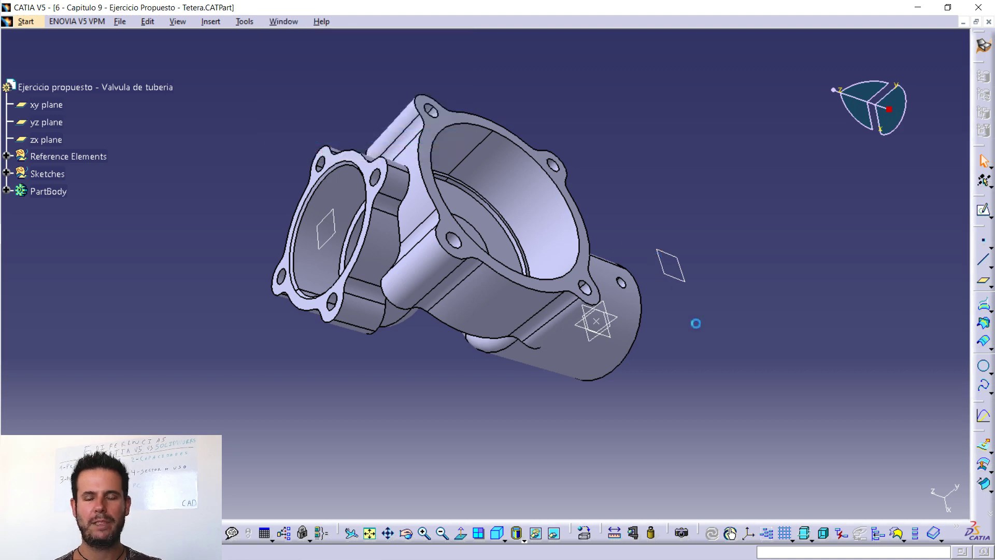
mouse_move(415, 450)
middle_down()
mouse_move(531, 442)
mouse_move(525, 434)
mouse_move(569, 427)
mouse_move(589, 465)
middle_up()
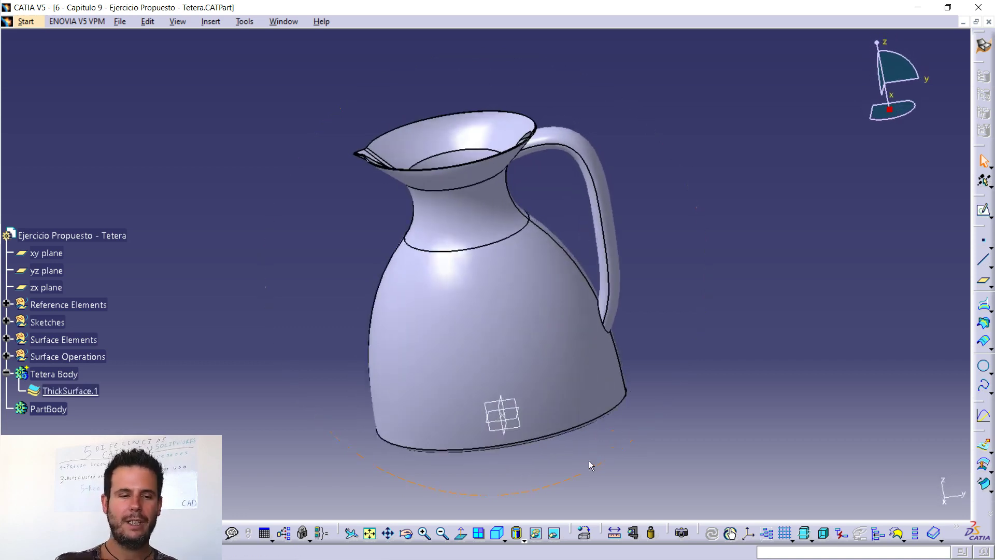
scroll(157, 250, down, 2)
scroll(145, 228, down, 2)
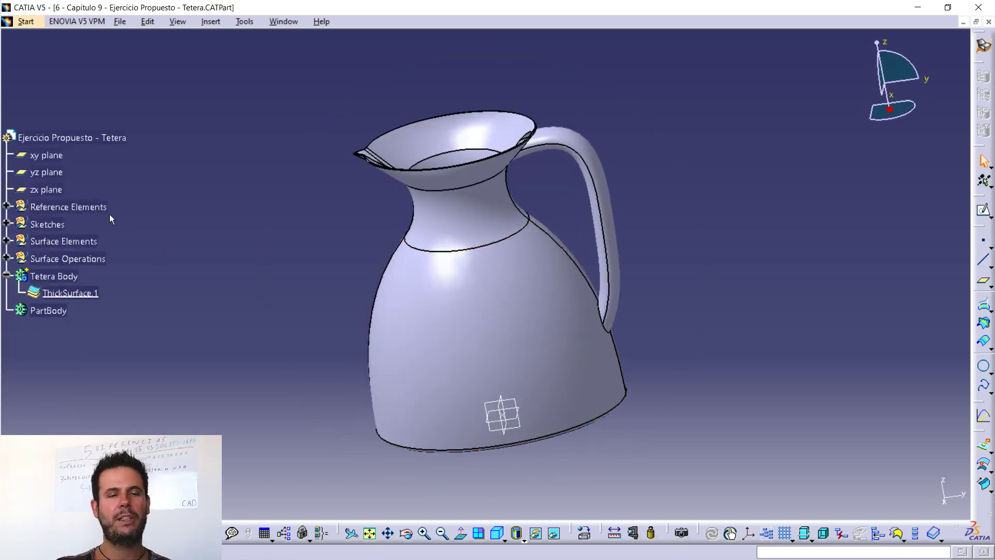
- Select the Reference Elements, Sketches, Surface Elements and Surface Operations sets in turn, then clear the selection
click(24, 206)
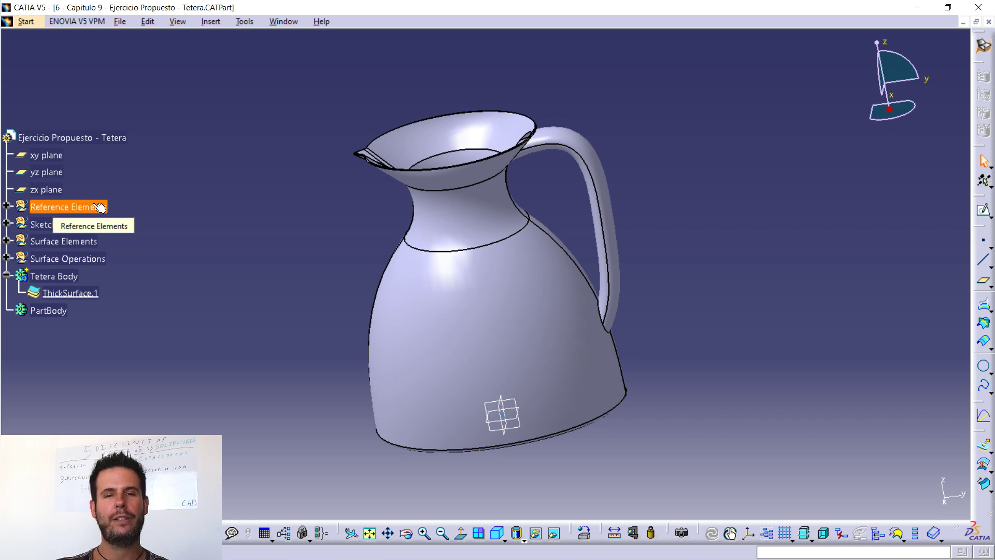
click(34, 227)
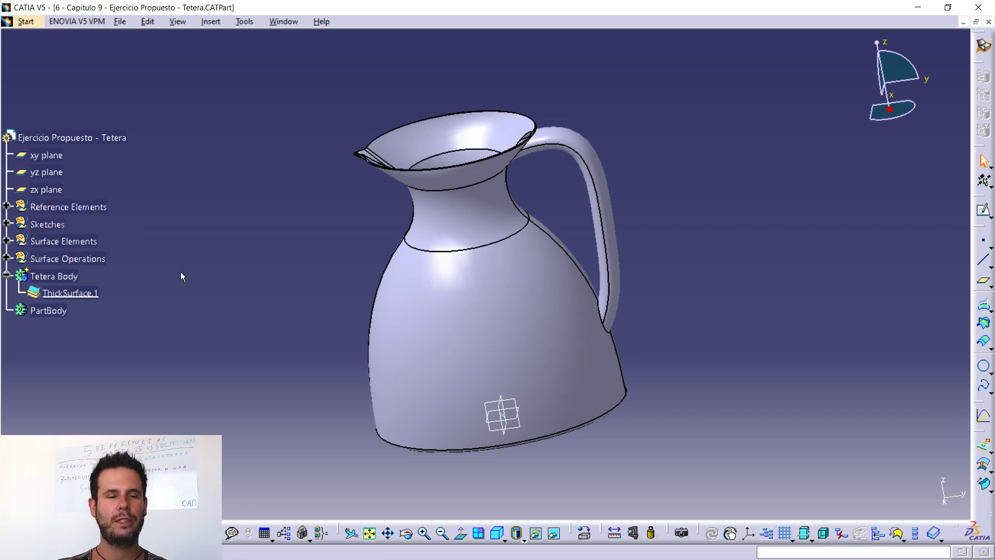
click(78, 244)
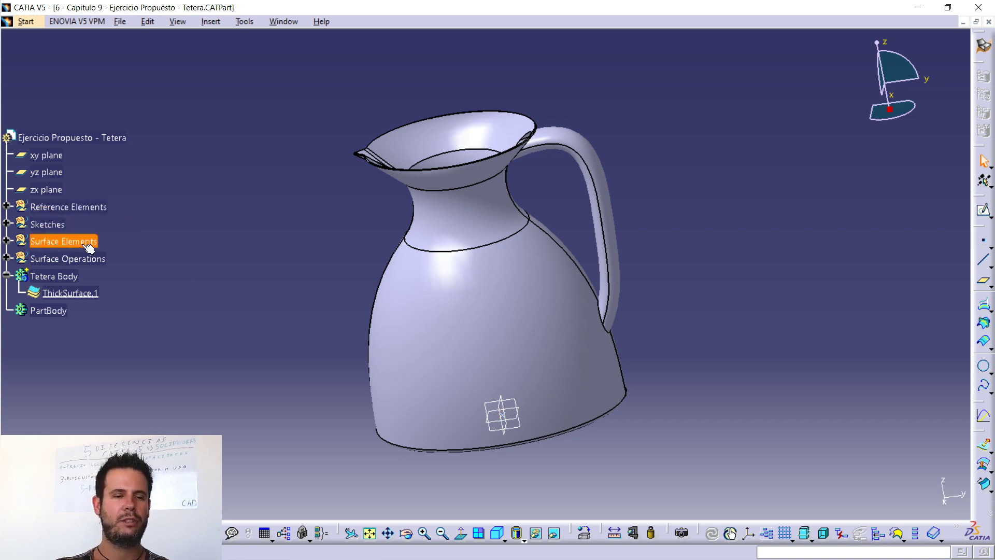
click(90, 262)
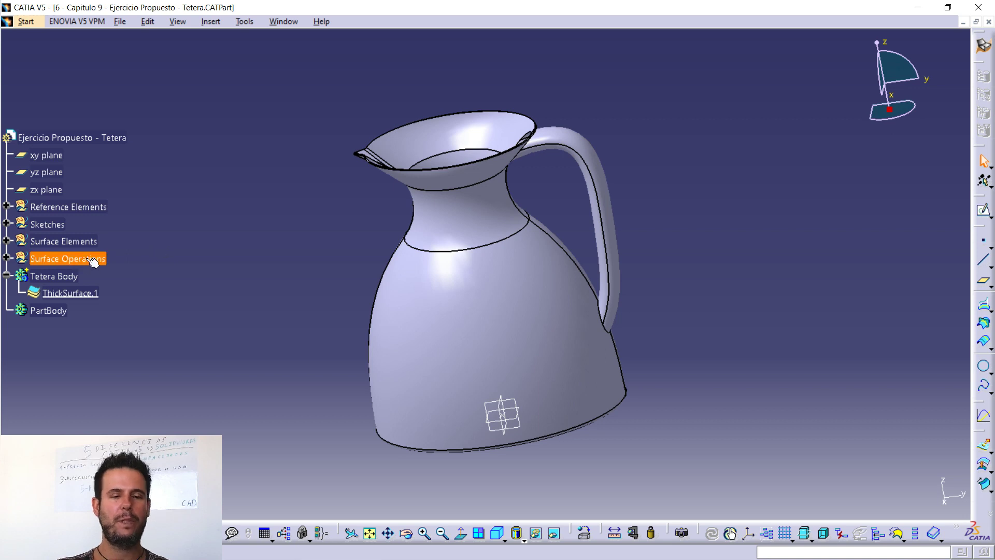
click(134, 207)
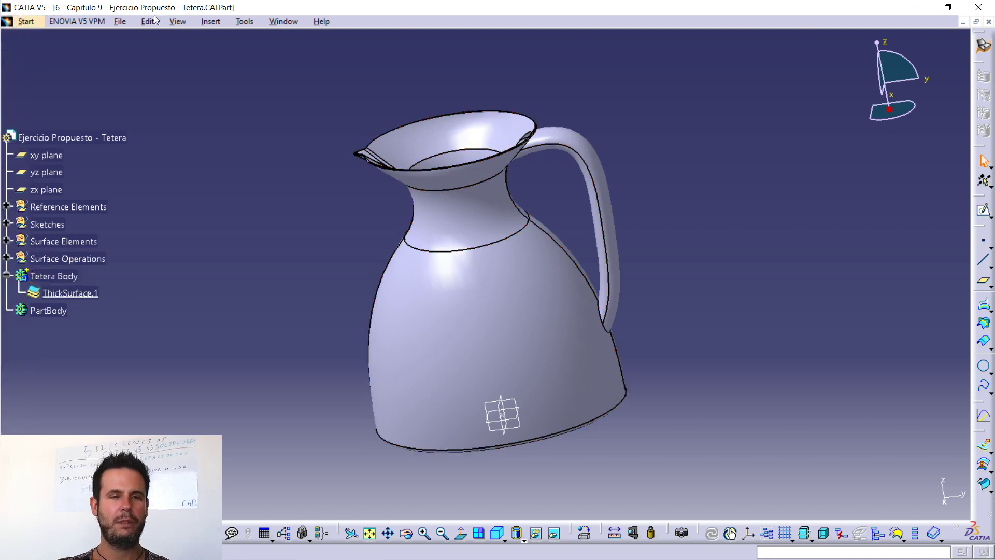
click(207, 22)
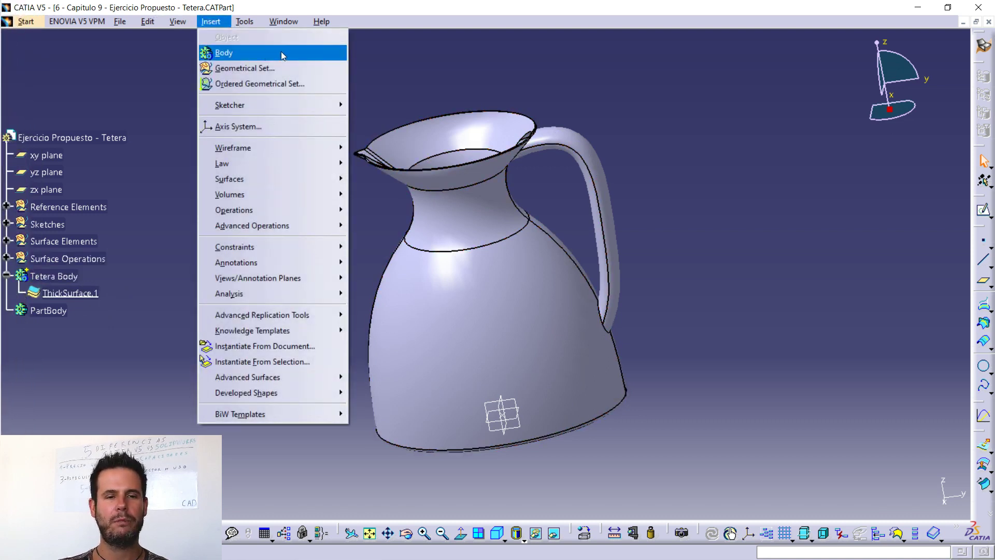
click(125, 254)
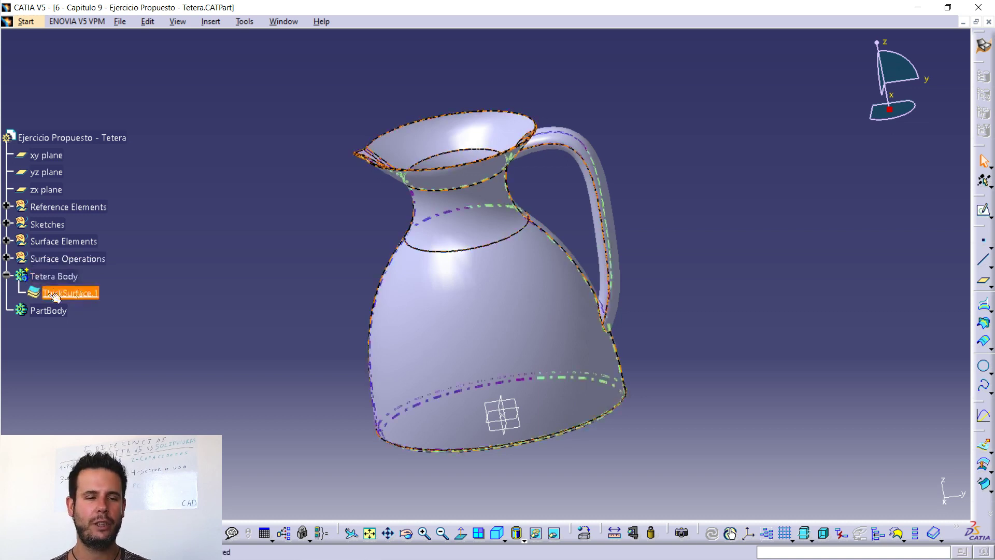
click(556, 533)
click(555, 537)
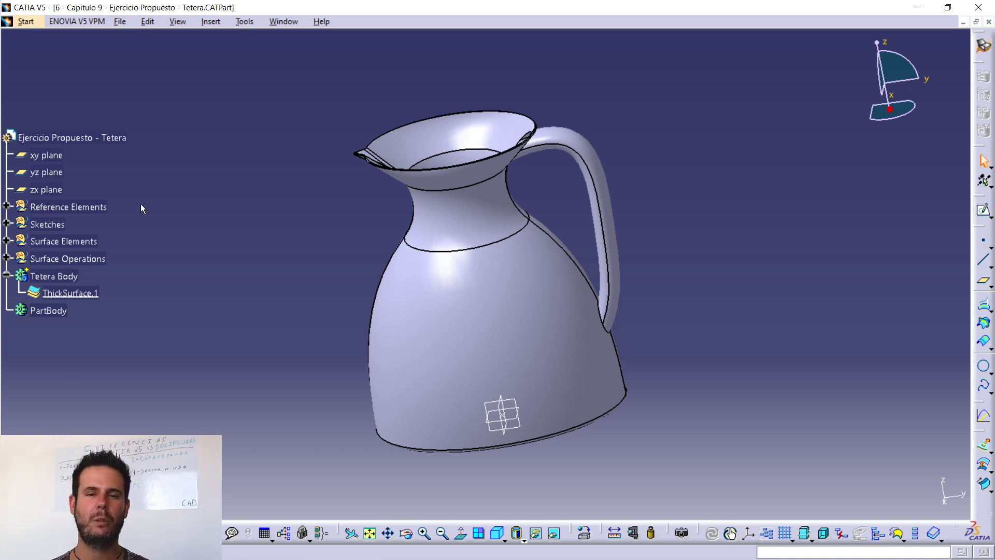
- Expand Surface Operations and Surface Elements, then collapse Surface Elements and the Tetera Body branch
click(7, 259)
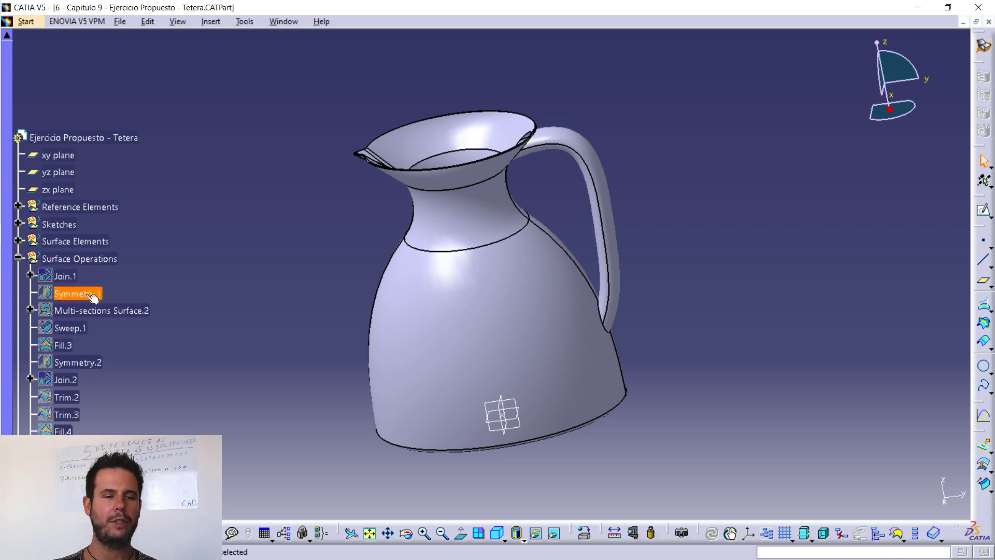
click(18, 242)
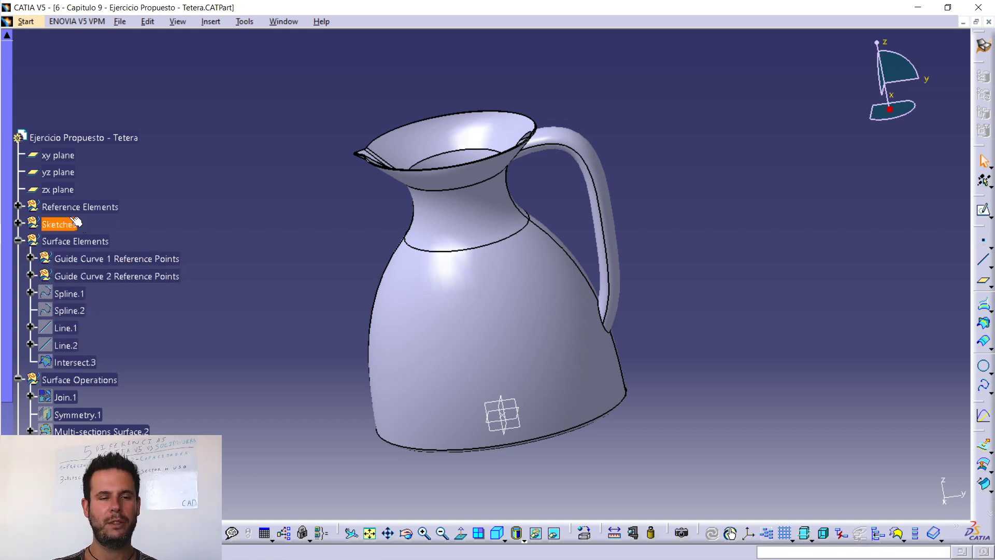
scroll(185, 326, down, 2)
scroll(129, 176, down, 3)
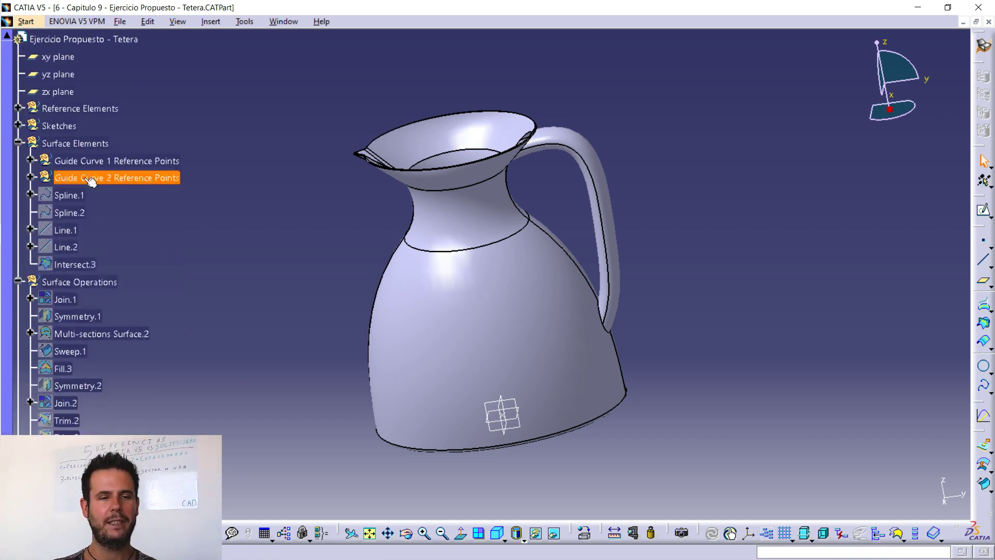
click(18, 142)
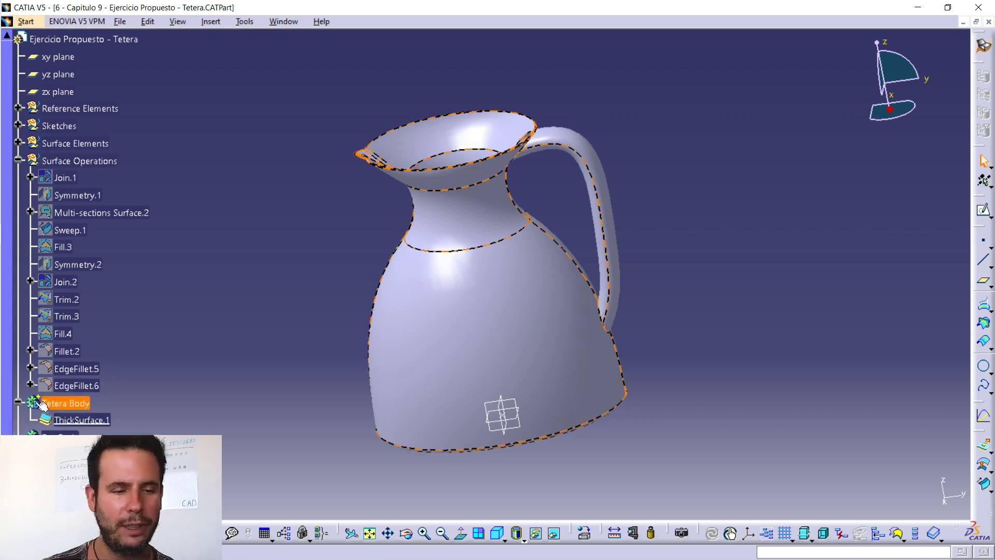
click(18, 403)
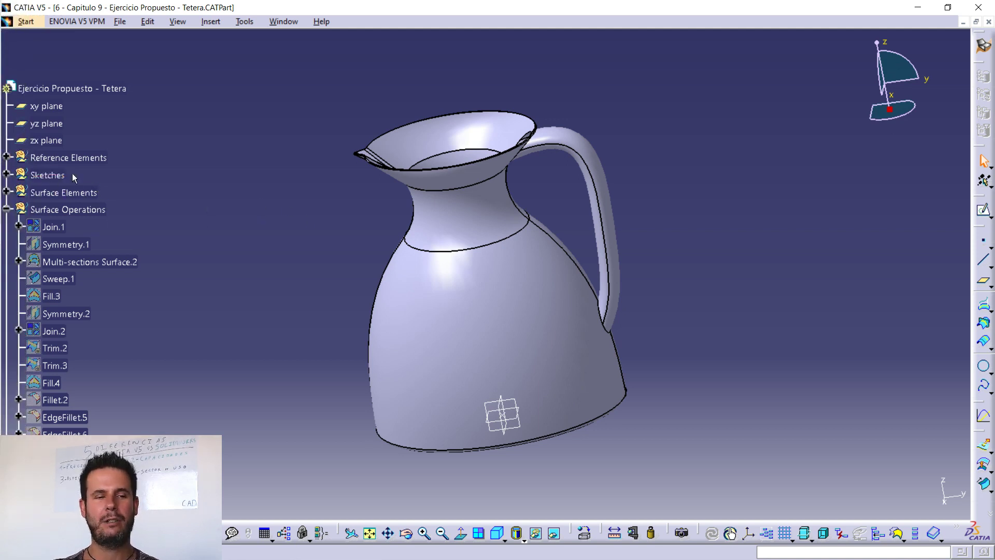
- Review the Sketches set's Feature Properties name and dates, then expand Sketches to show its six sketches
right_click(53, 175)
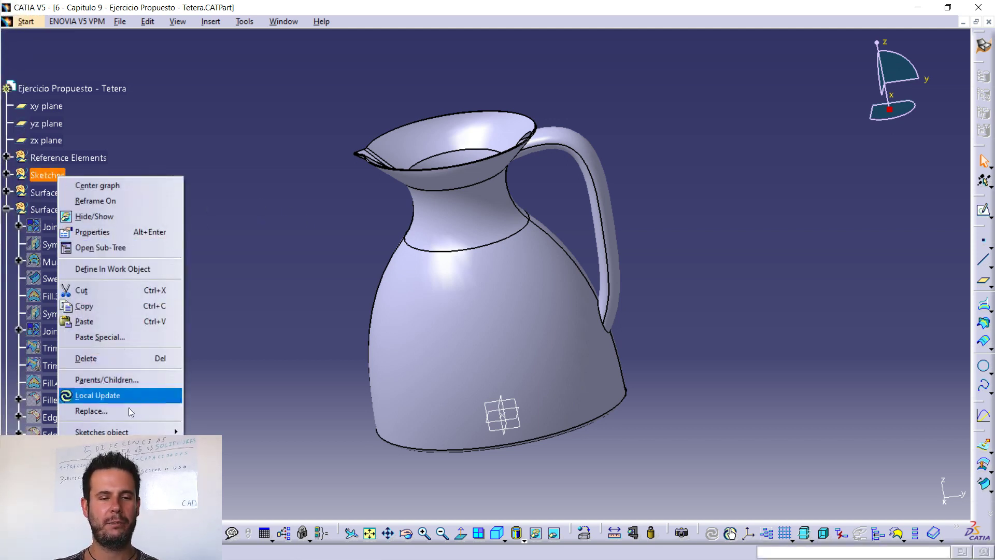
click(103, 232)
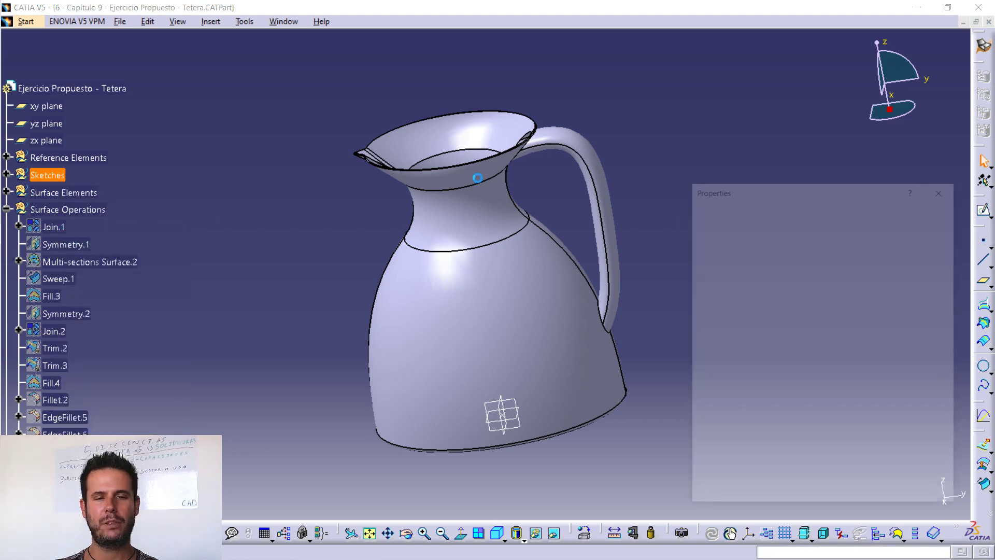
click(768, 236)
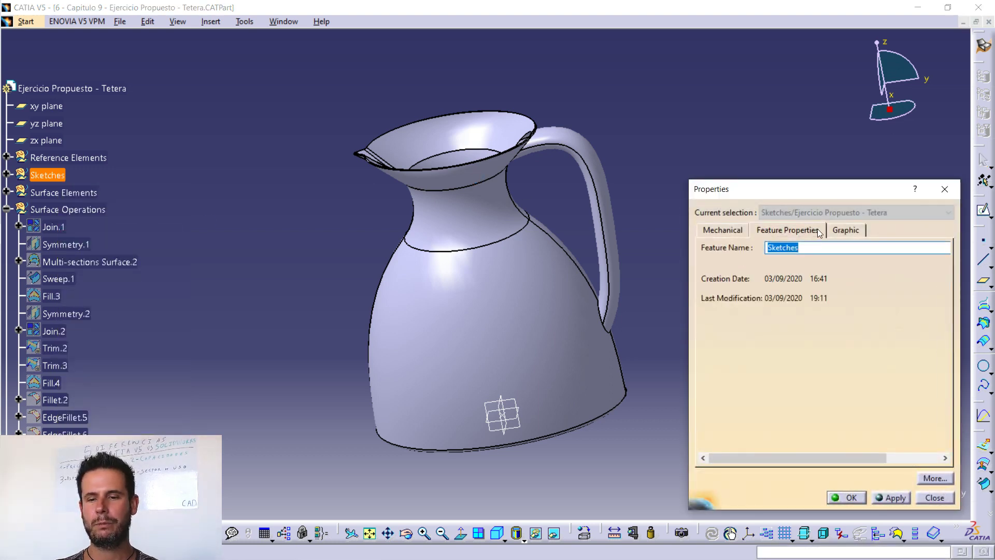
click(944, 191)
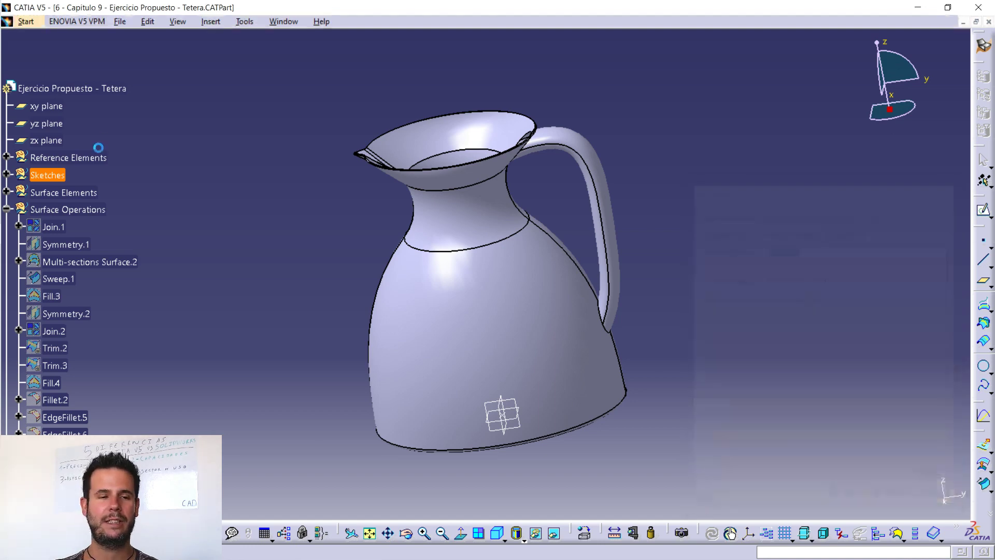
click(9, 175)
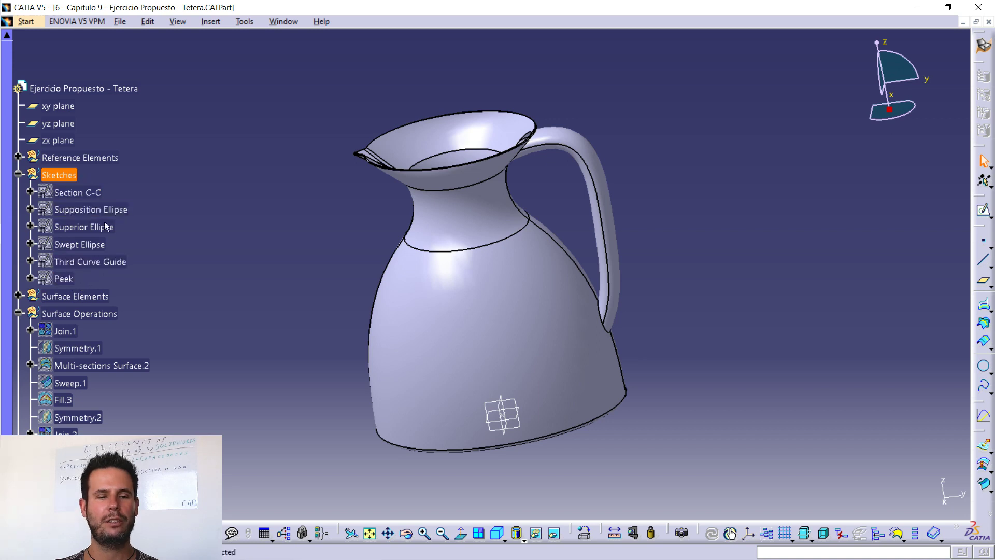
- Toggle Swap visible space to view the hidden sketches and axes and back, leaving Sketches collapsed
click(18, 174)
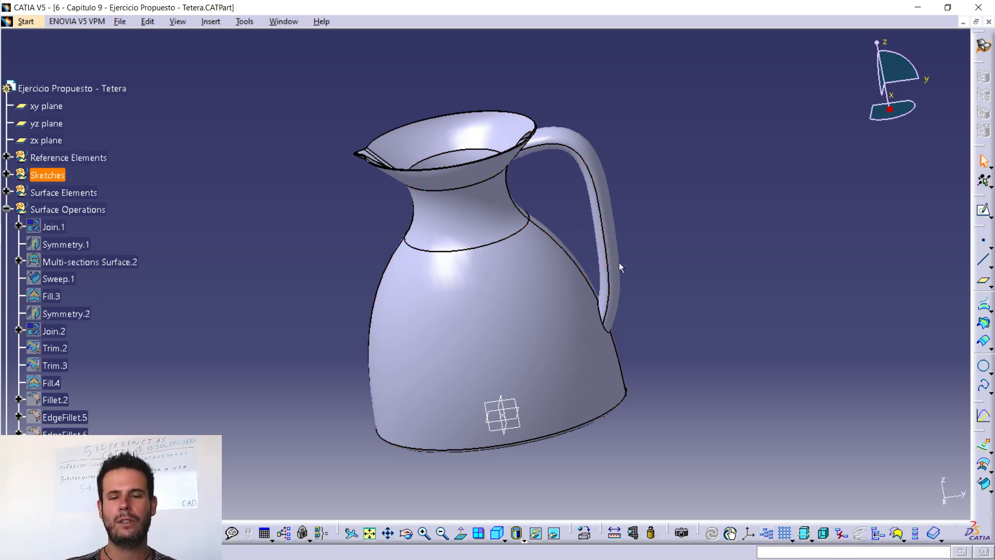
click(554, 533)
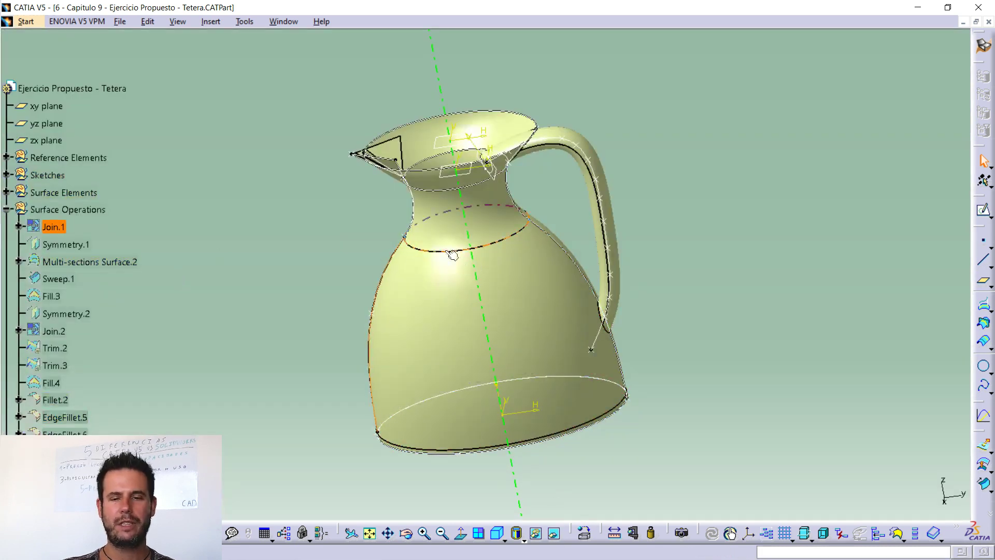
click(554, 533)
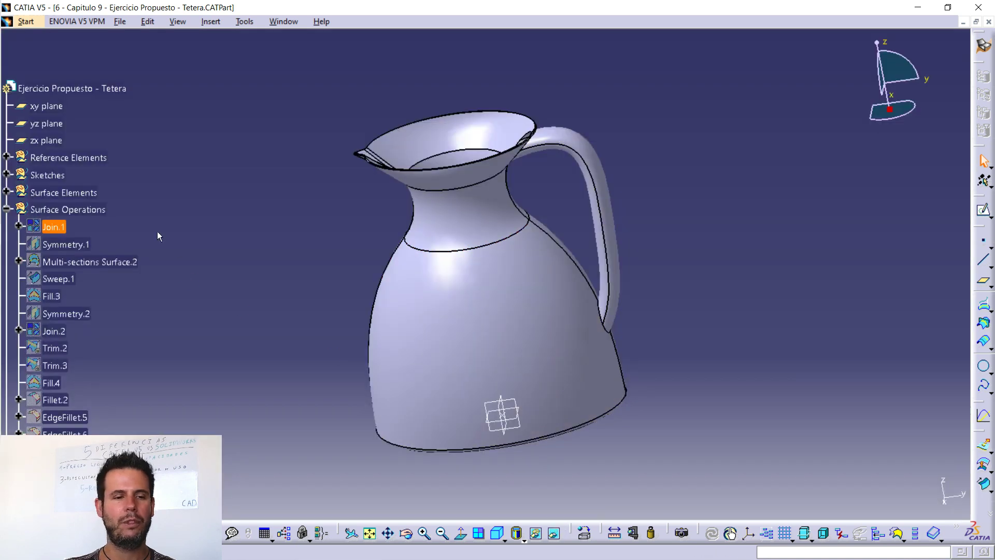
click(6, 174)
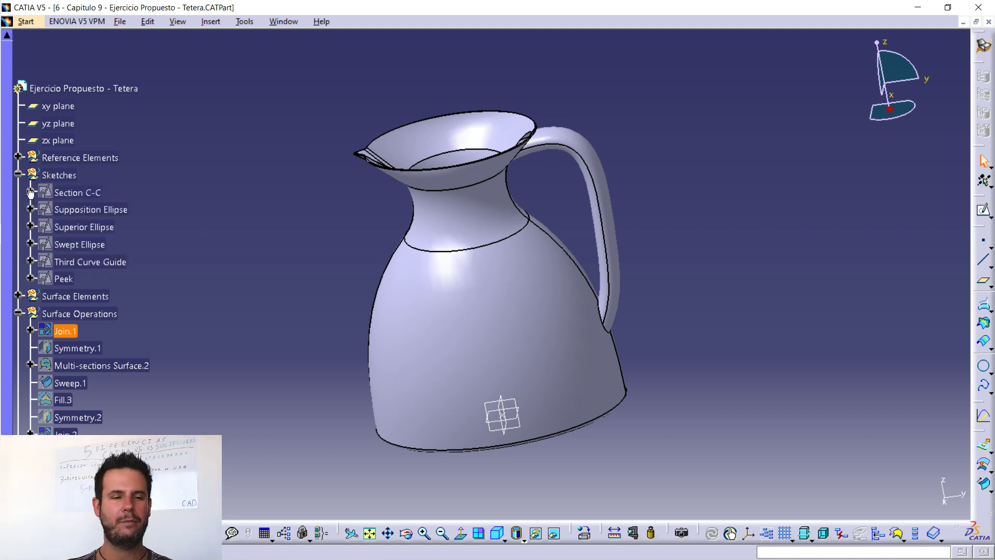
click(20, 175)
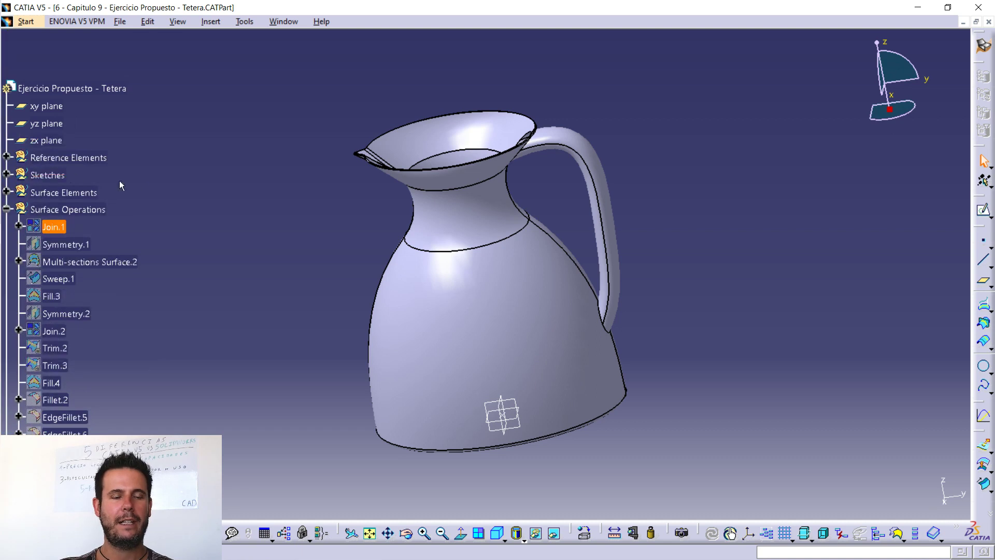
- Expand Surface Elements to show guide curves, splines, lines and Intersect.3, then toggle Symmetry.1's selection
click(6, 192)
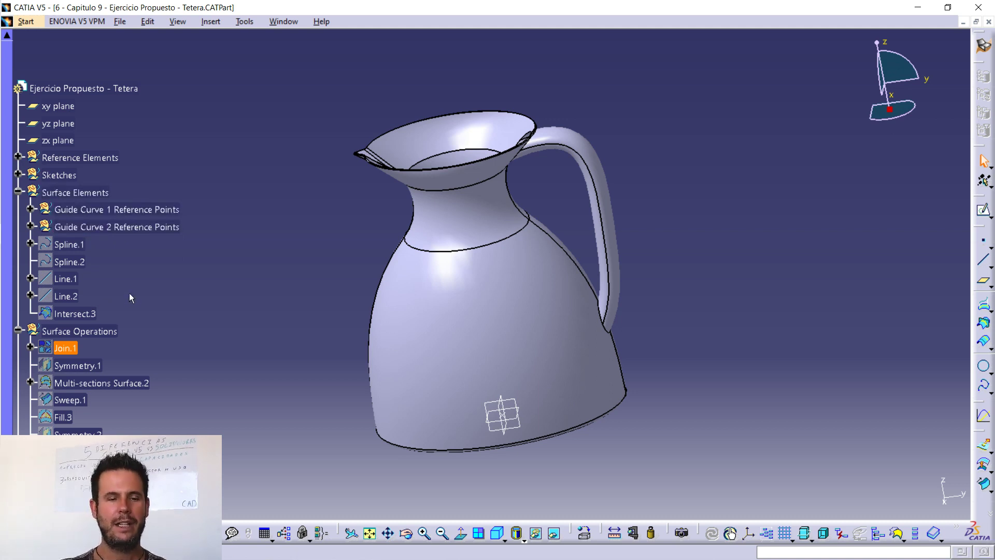
scroll(129, 294, down, 3)
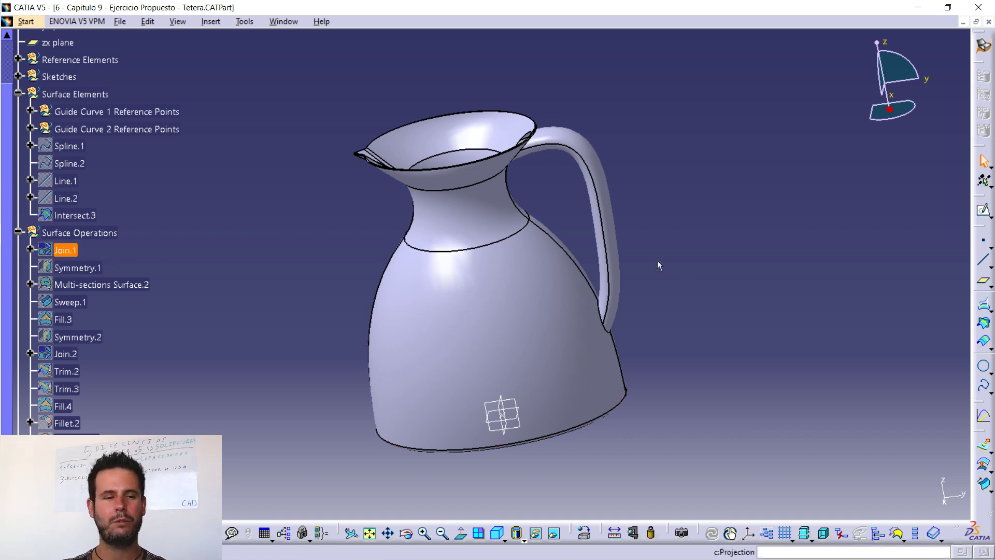
ctrl+click(91, 268)
ctrl+click(91, 268)
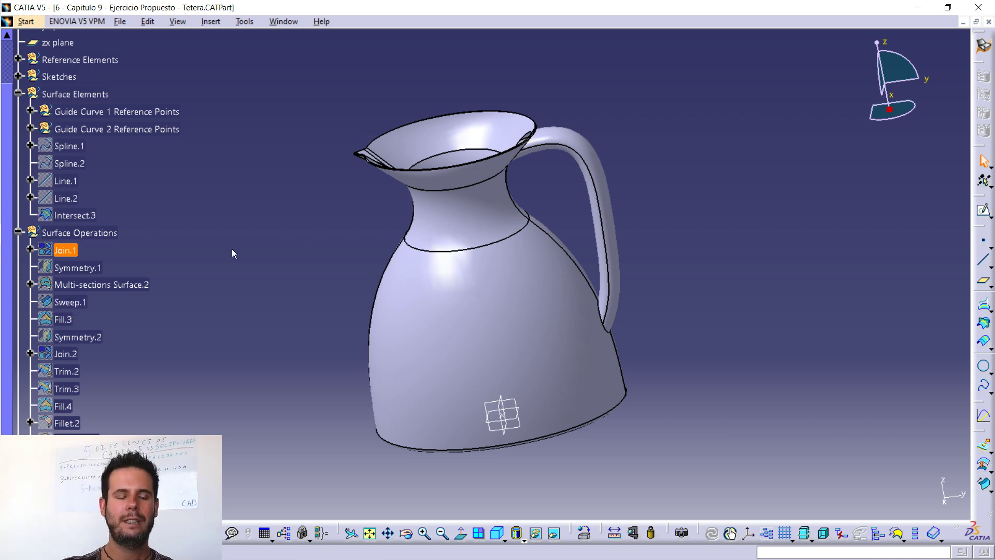
- Inspect Join.1's definition joining Third Curve Guide and Spline.1 at 0.001 mm, closing it unchanged
double_click(71, 252)
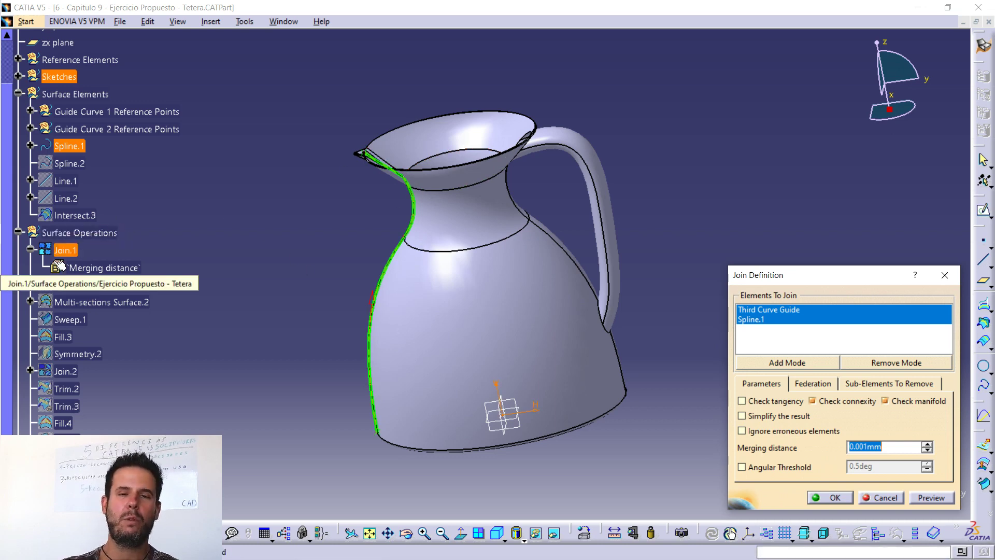
key(Return)
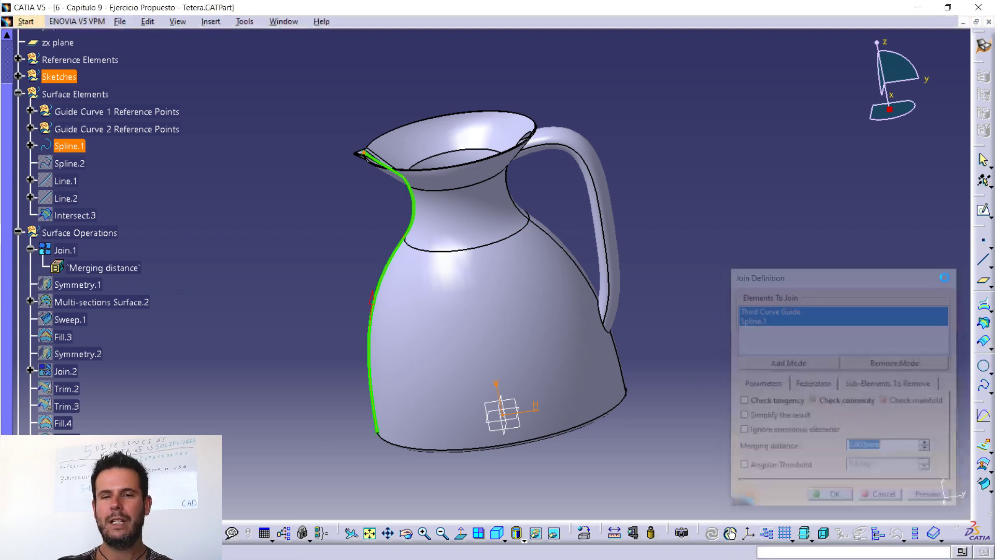
scroll(130, 247, down, 1)
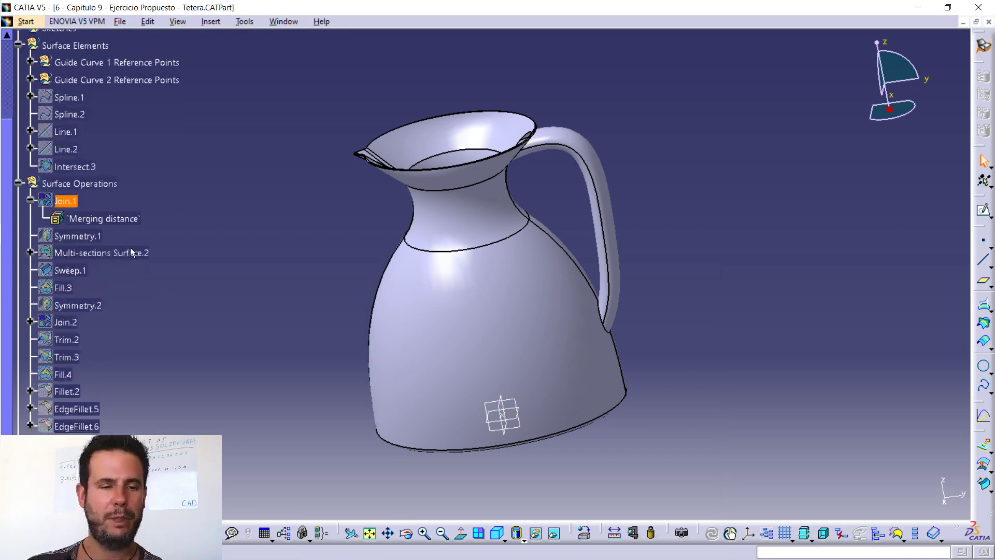
double_click(76, 270)
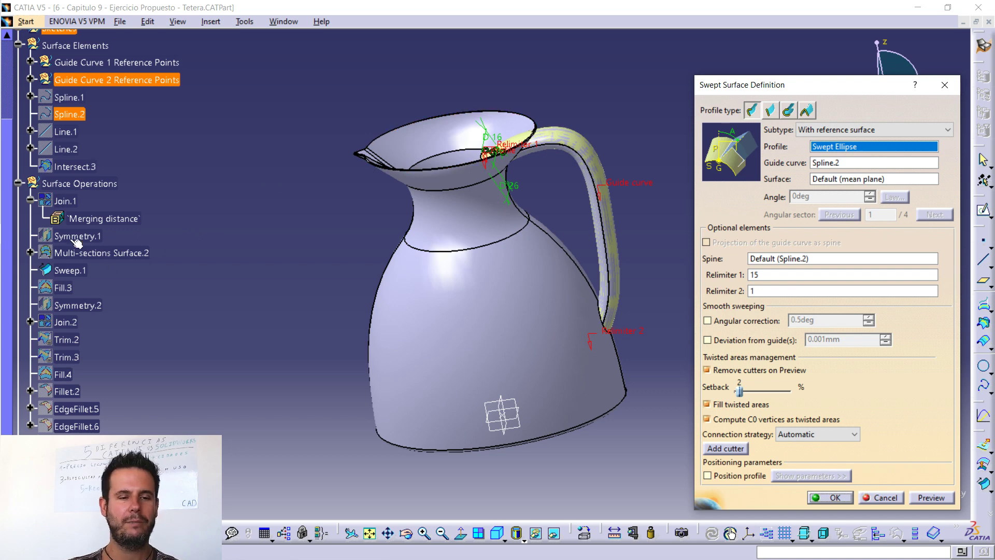
click(944, 84)
scroll(185, 246, up, 5)
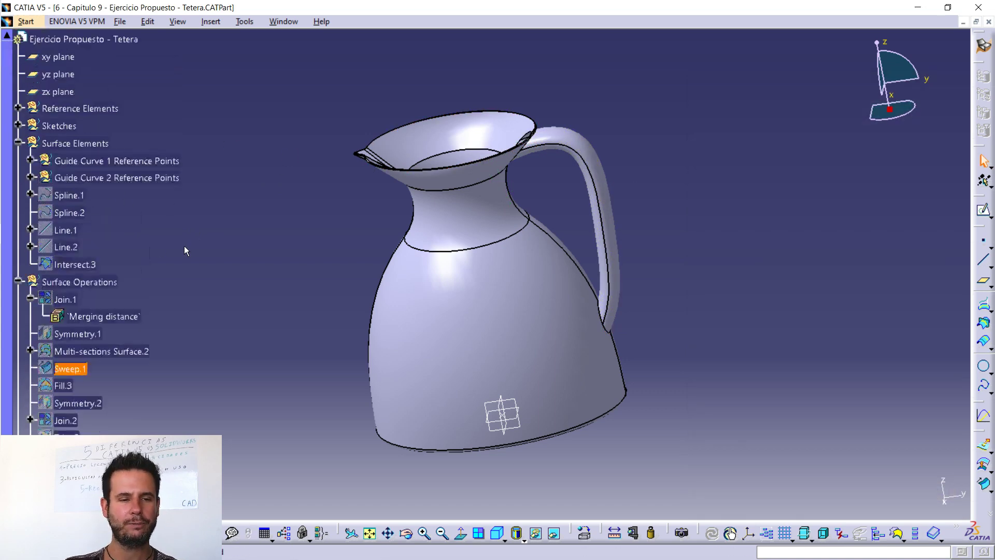
scroll(186, 245, down, 2)
scroll(171, 264, down, 3)
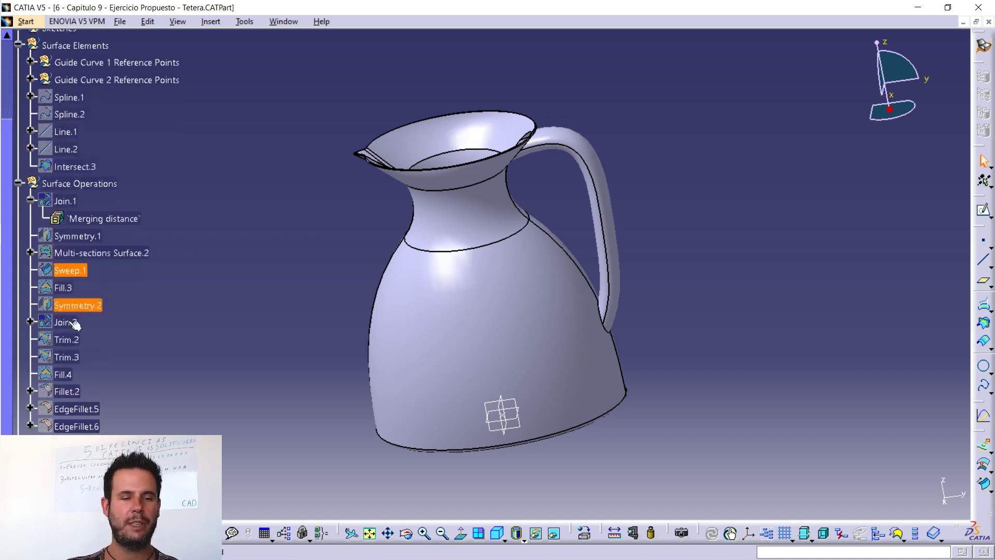
scroll(94, 278, up, 1)
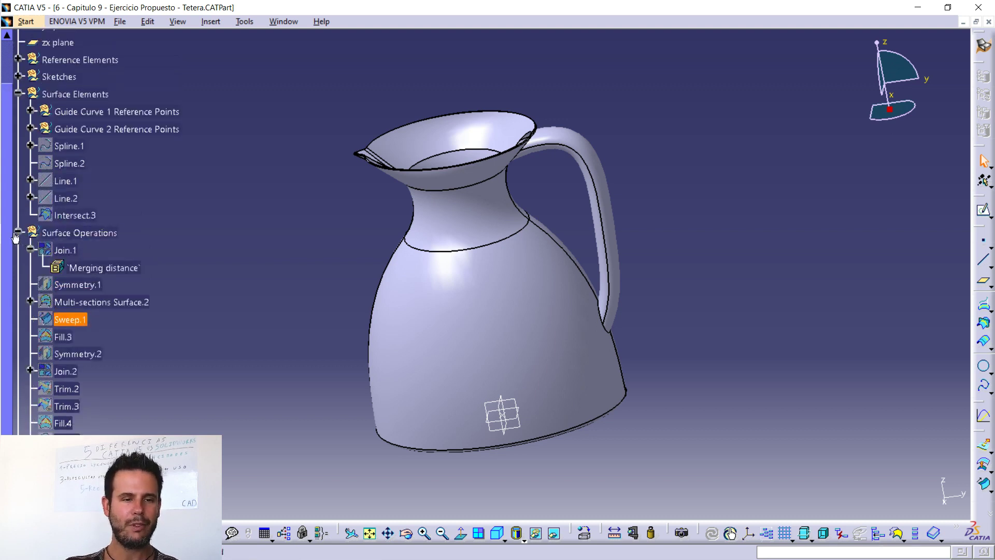
- Collapse Surface Elements and Surface Operations, then select the Sketches and Reference Elements groups
click(18, 94)
click(18, 111)
scroll(141, 181, up, 1)
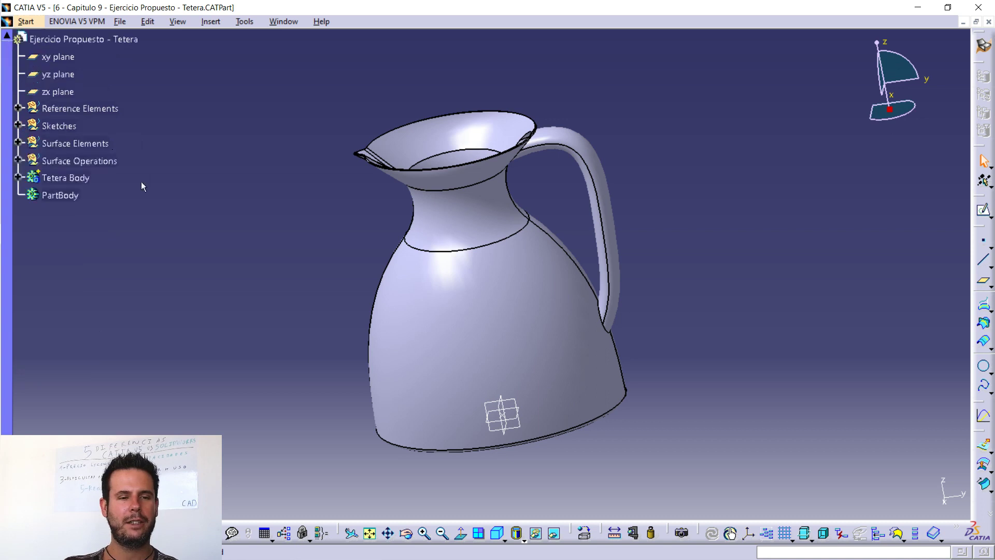
scroll(98, 165, up, 2)
click(66, 226)
click(65, 206)
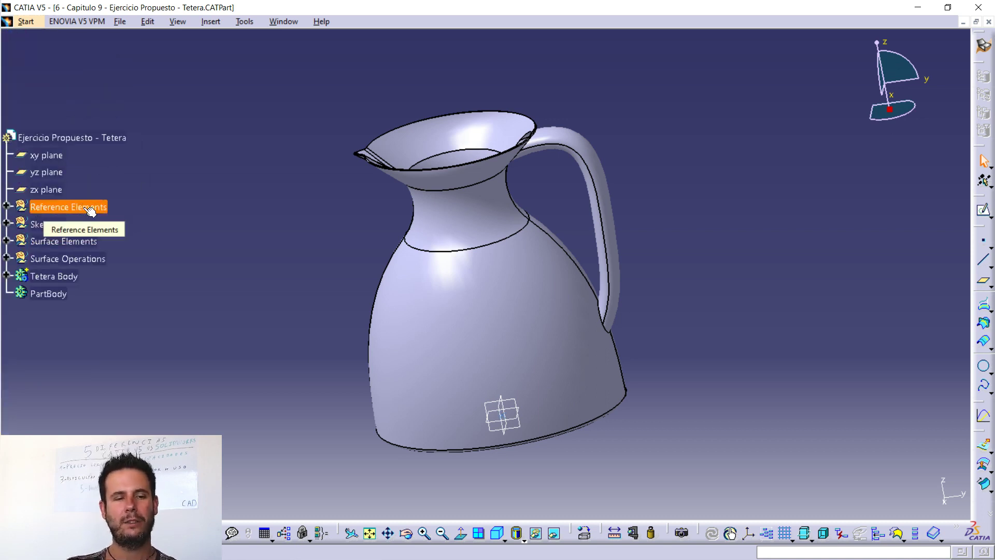
- Expand Reference Elements to list Origin, Plane.1–3 and Points 9, 8, 25, selecting Origin briefly
click(6, 206)
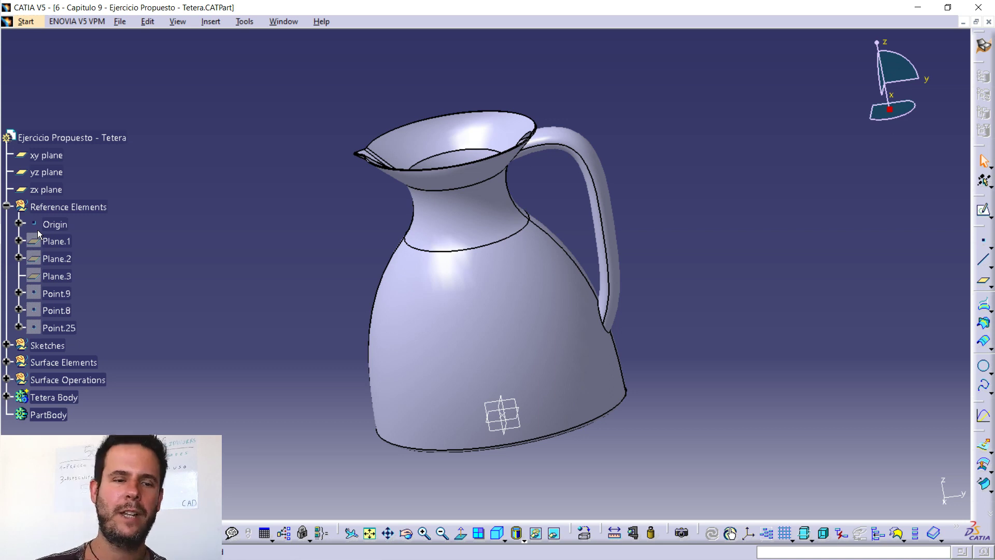
click(52, 233)
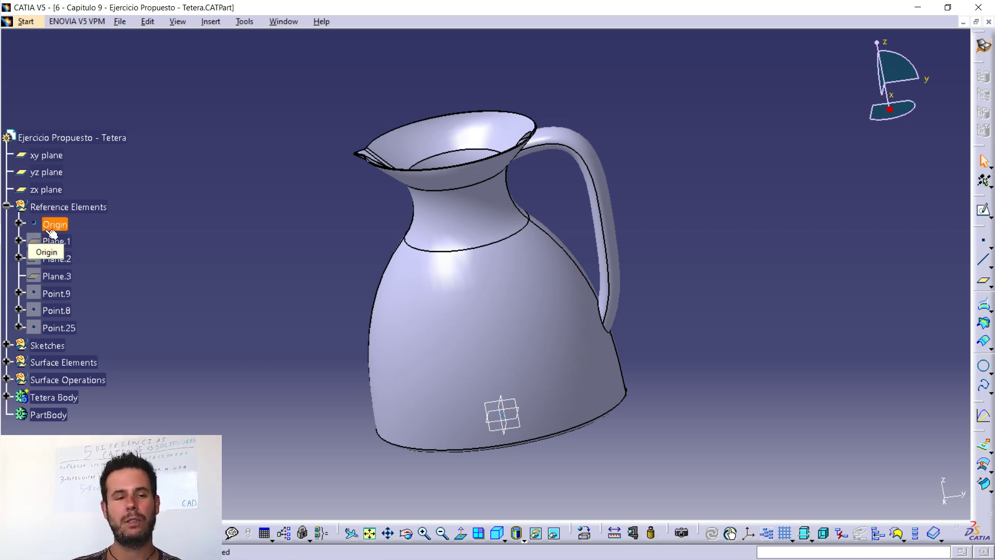
click(150, 232)
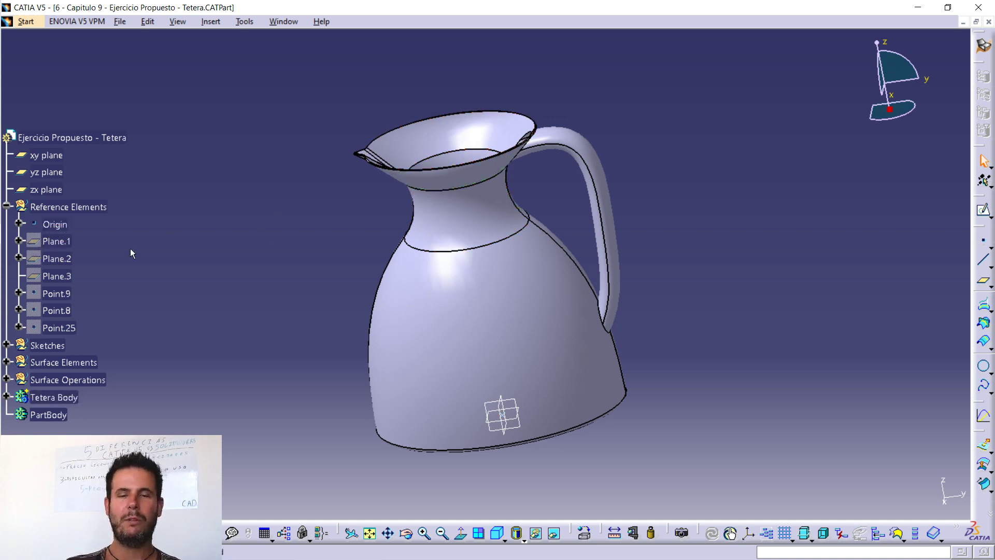
click(72, 377)
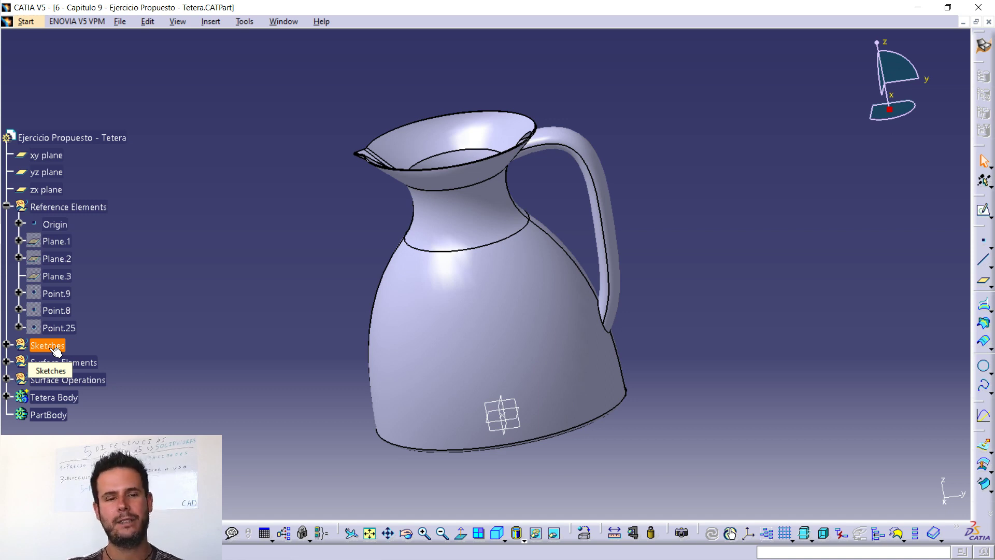
key(super)
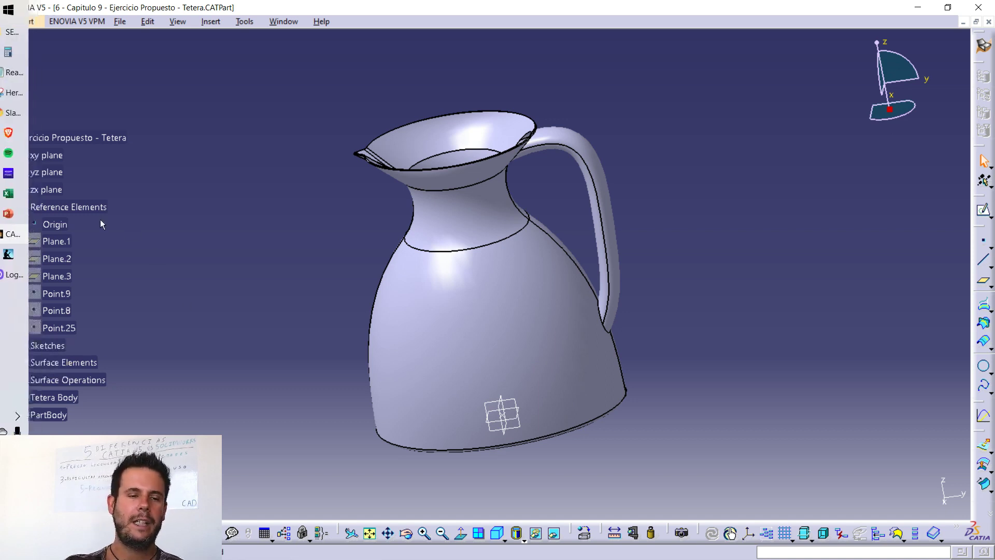
click(104, 208)
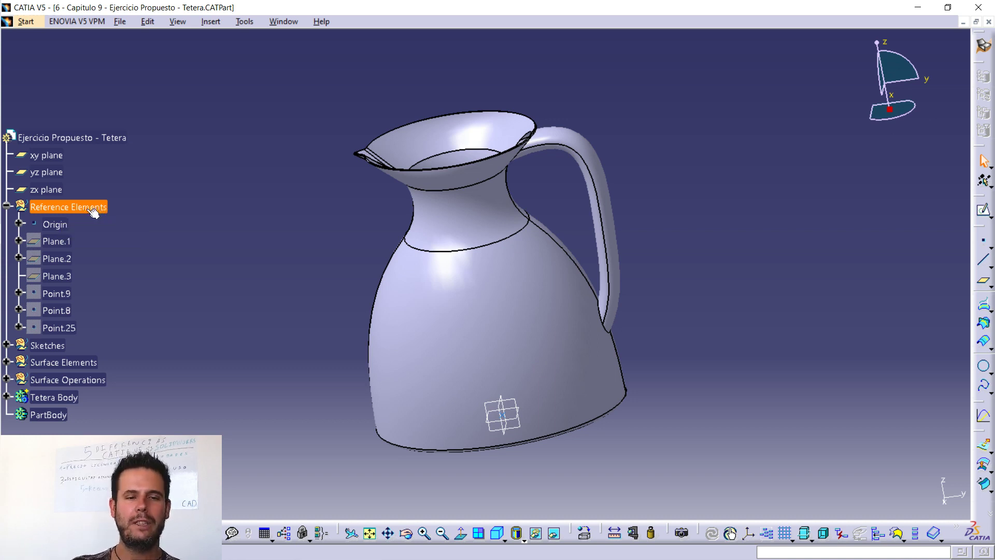
click(85, 218)
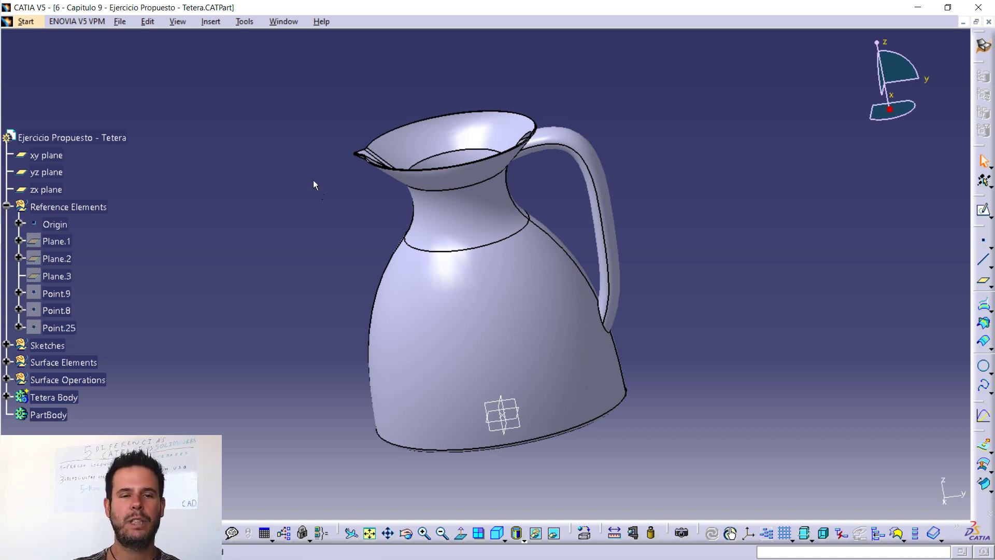
- Switch to 1 Anclaje de automovil.CATPart and rotate the bracket model slightly
click(294, 24)
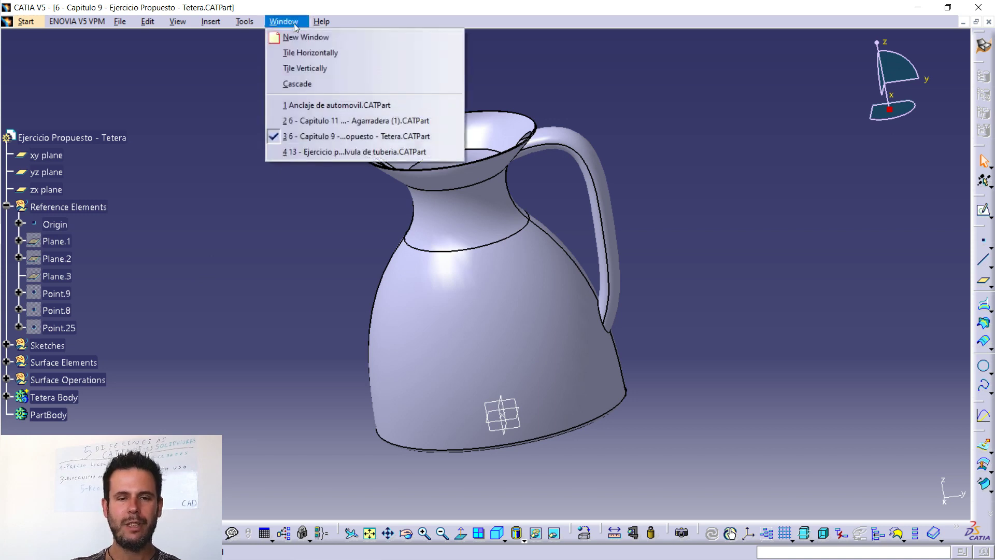
click(336, 107)
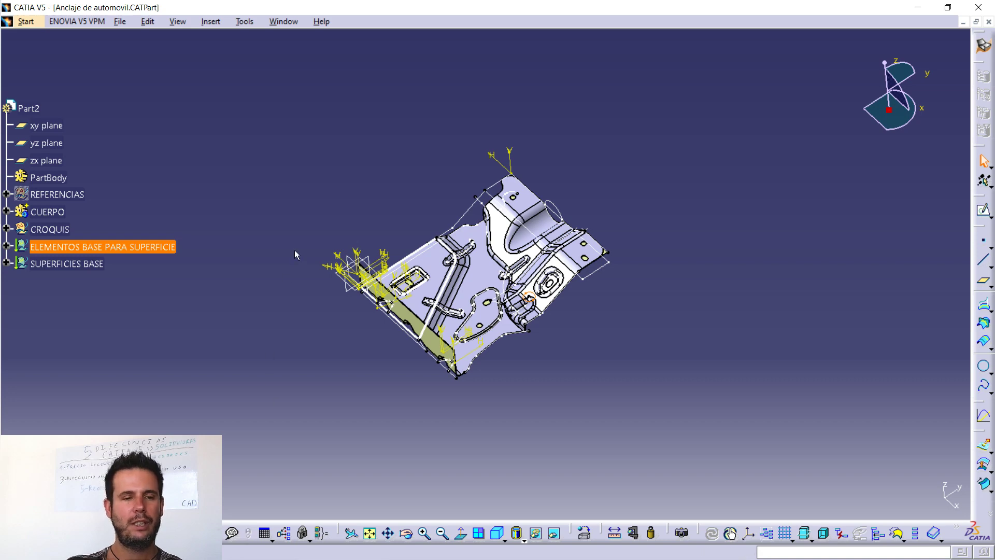
middle_drag(415, 428, 435, 429)
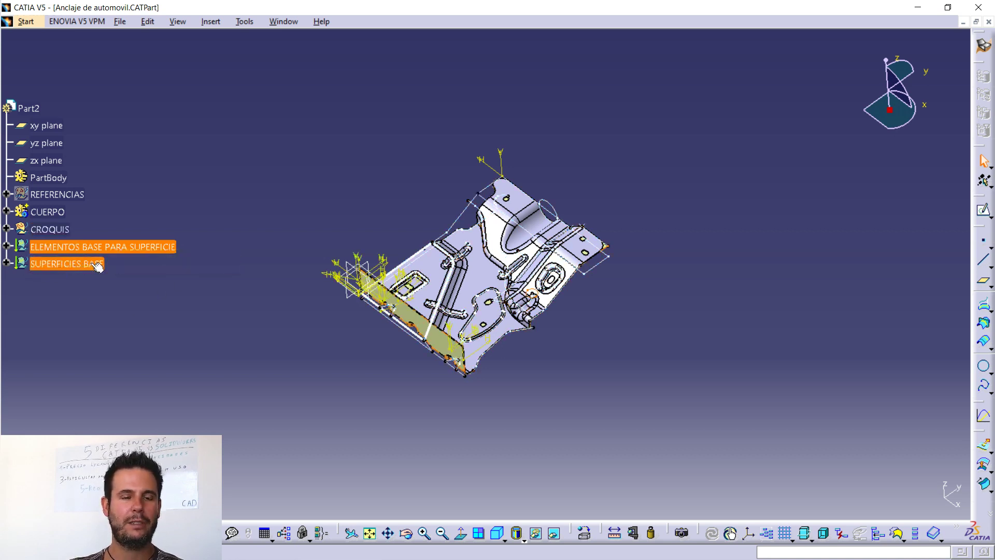
- Expand SUPERFICIES BASE, hide the CUERPO solid body, and toggle the hidden space to inspect the surfaces
click(6, 263)
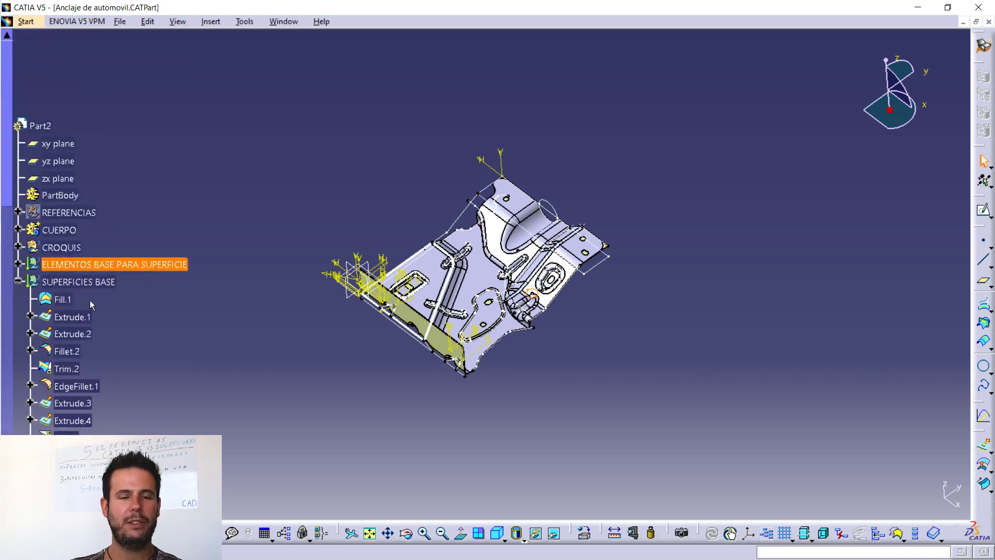
scroll(419, 301, down, 2)
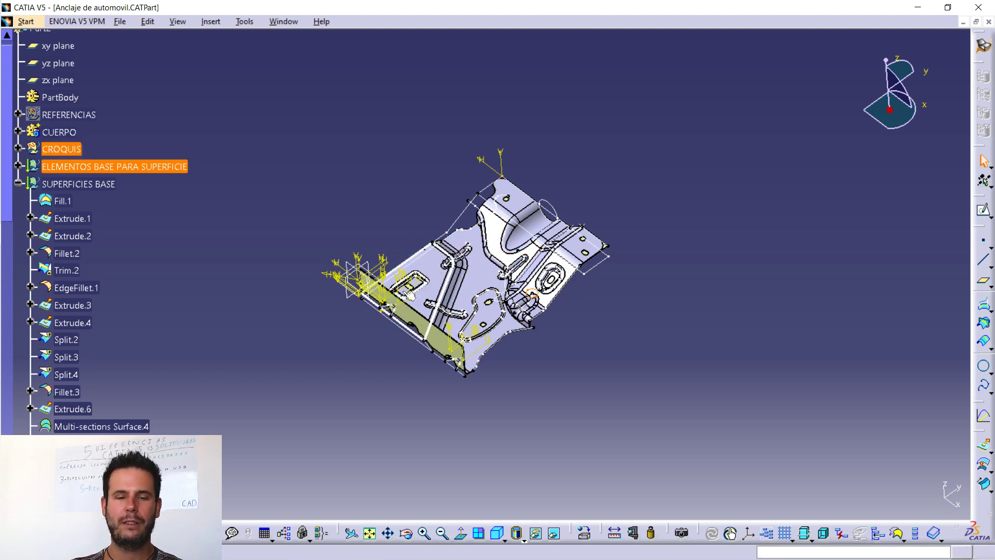
scroll(462, 270, up, 1)
click(461, 326)
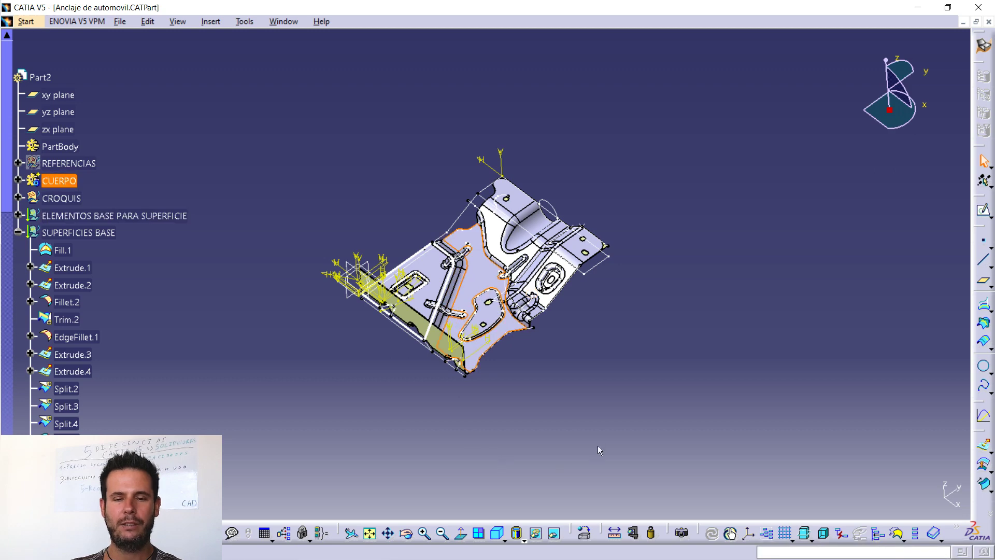
click(546, 533)
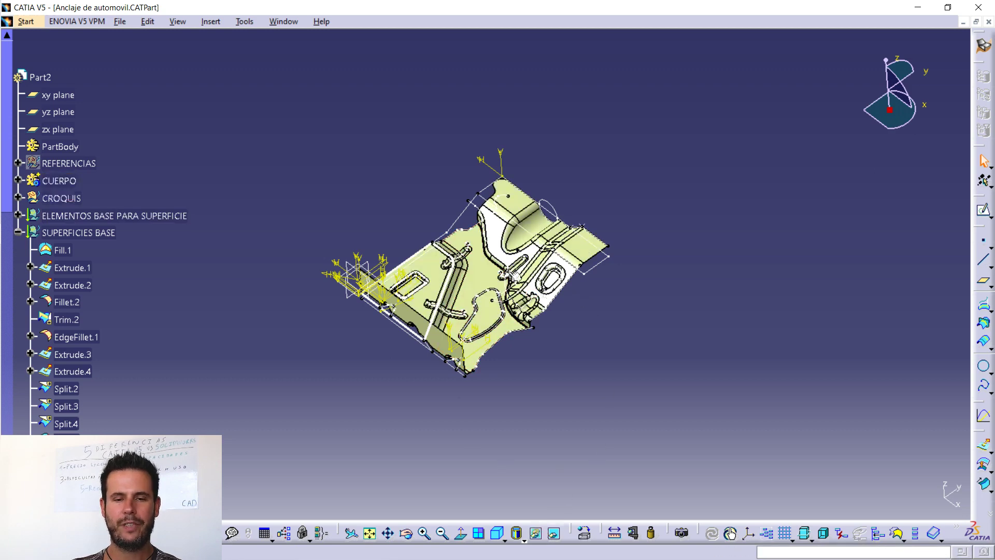
scroll(554, 498, up, 1)
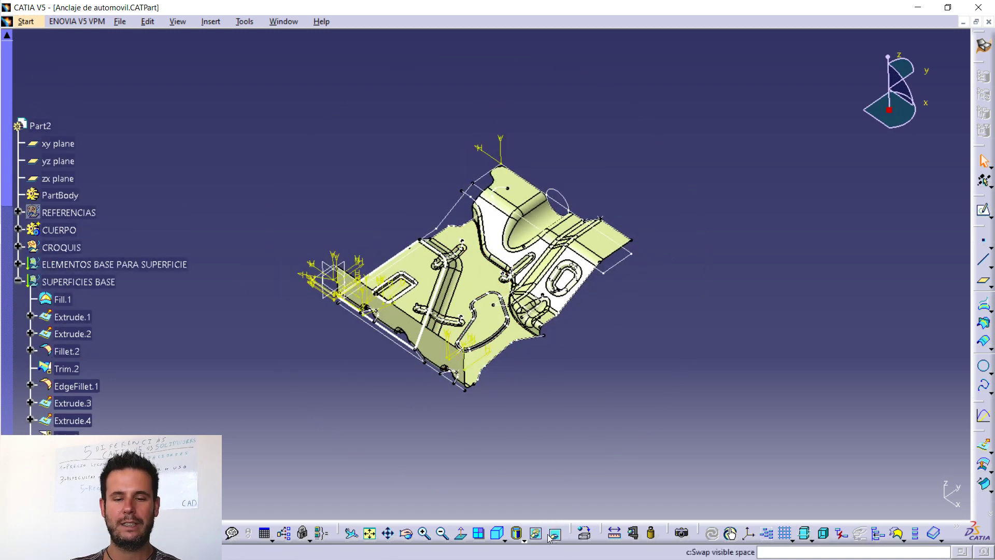
click(554, 533)
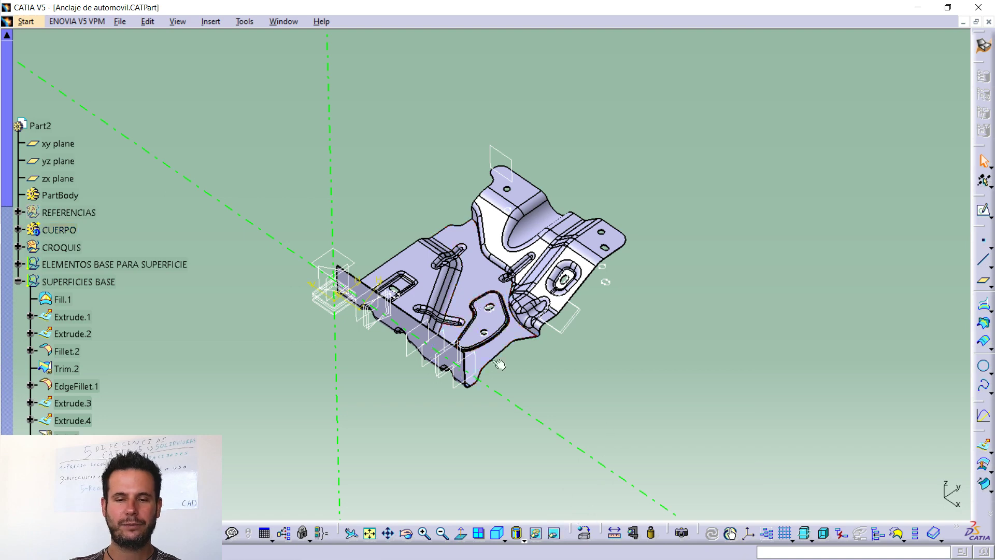
click(554, 532)
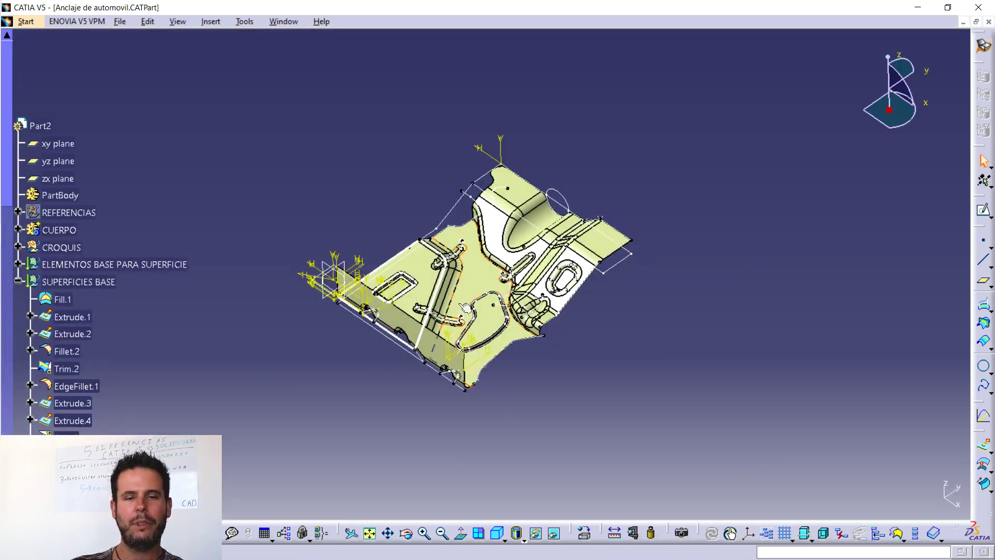
middle_drag(485, 220, 491, 213)
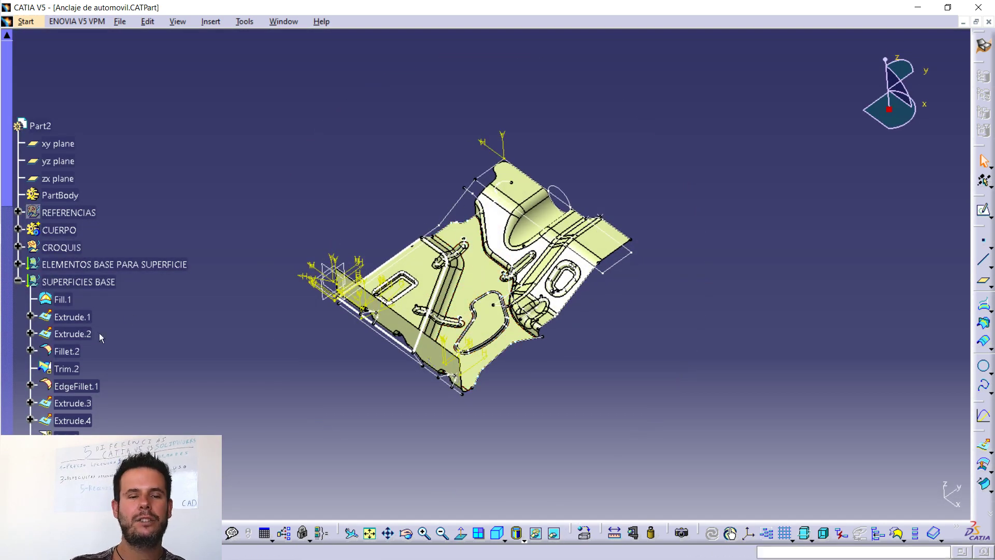
- Collapse SUPERFICIES BASE and expand ELEMENTOS BASE PARA SUPERFICIE instead
scroll(76, 309, down, 3)
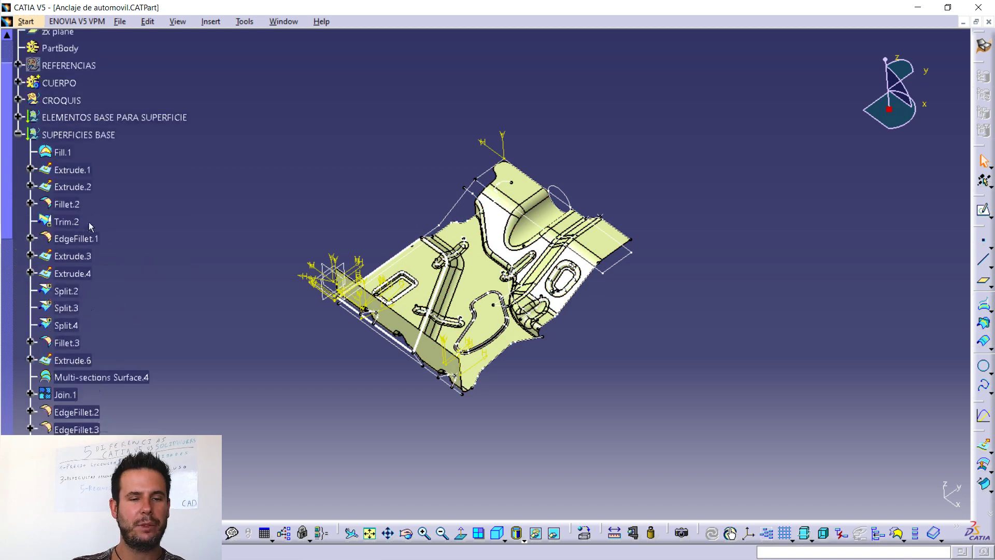
click(67, 222)
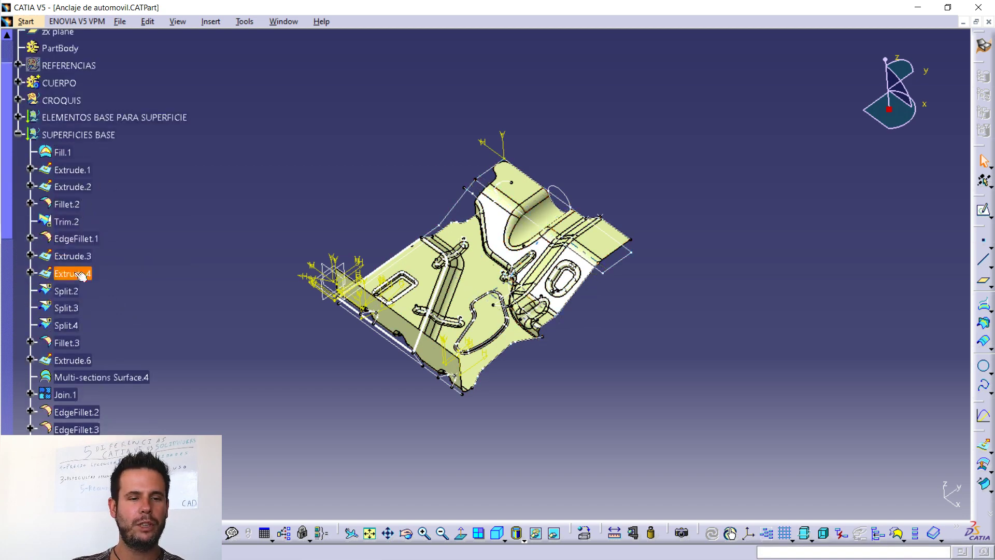
click(18, 135)
click(91, 135)
click(138, 120)
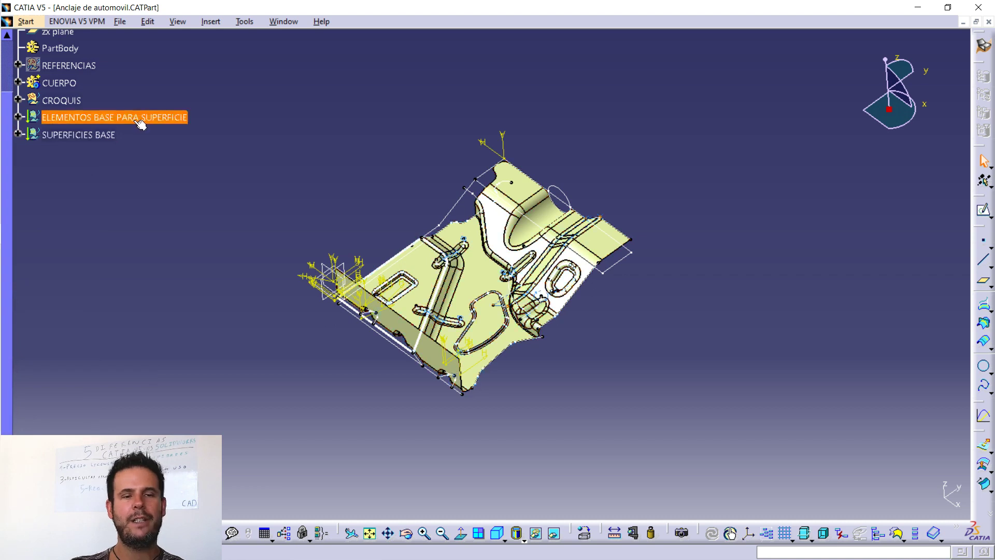
click(18, 117)
- Browse the ELEMENTOS BASE PARA SUPERFICIE children down to Intersect.28, then collapse the group
scroll(103, 166, up, 2)
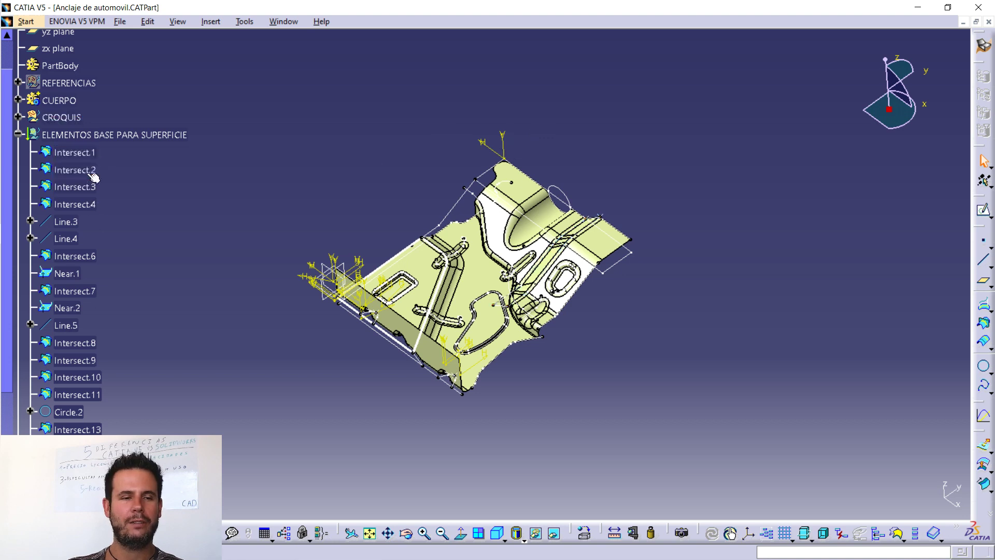
scroll(195, 322, down, 2)
scroll(193, 326, down, 2)
scroll(190, 309, down, 1)
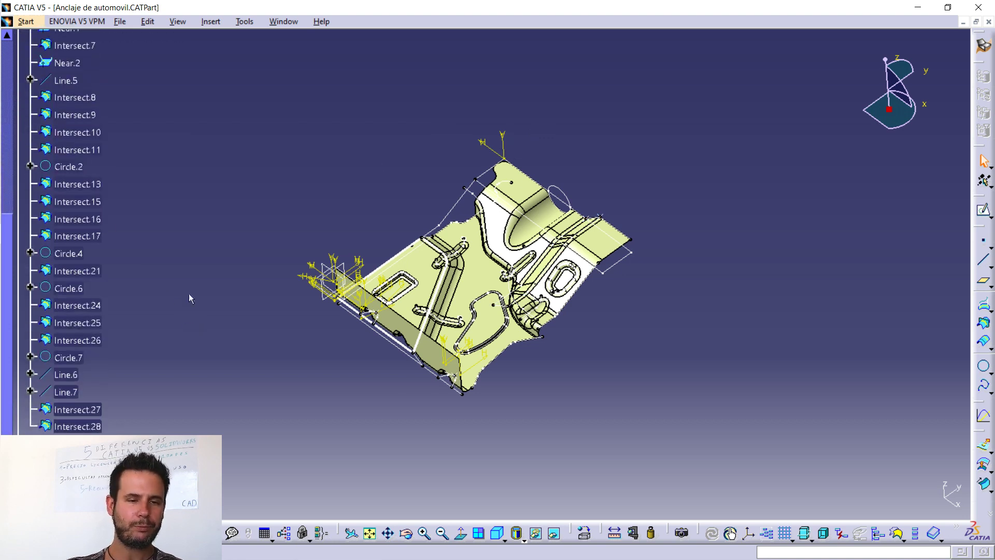
scroll(114, 264, up, 2)
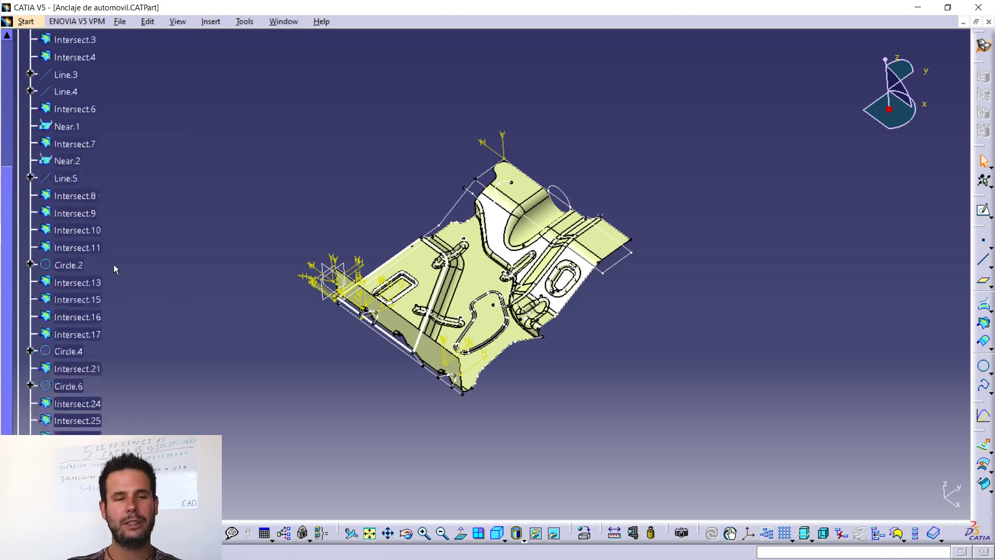
scroll(105, 164, up, 3)
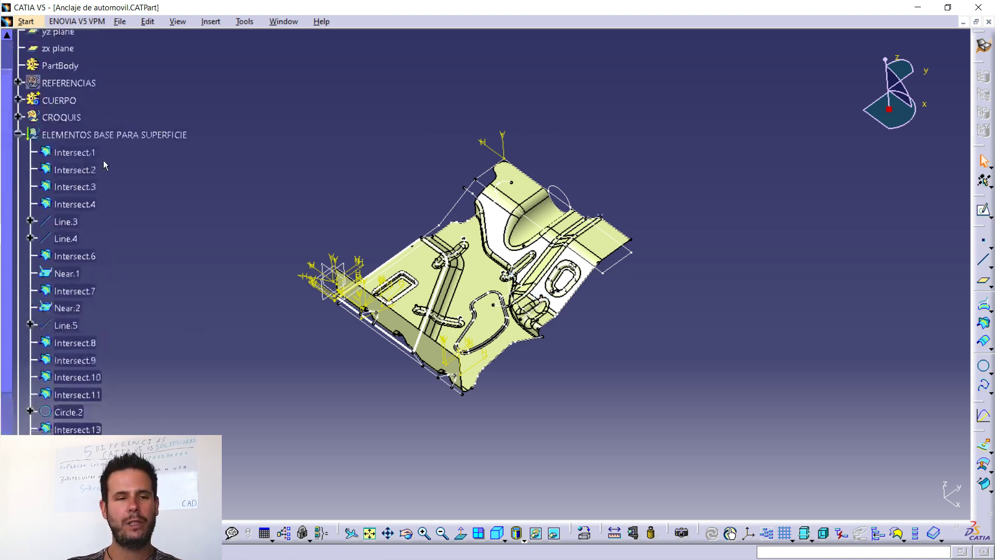
click(18, 136)
scroll(96, 195, up, 3)
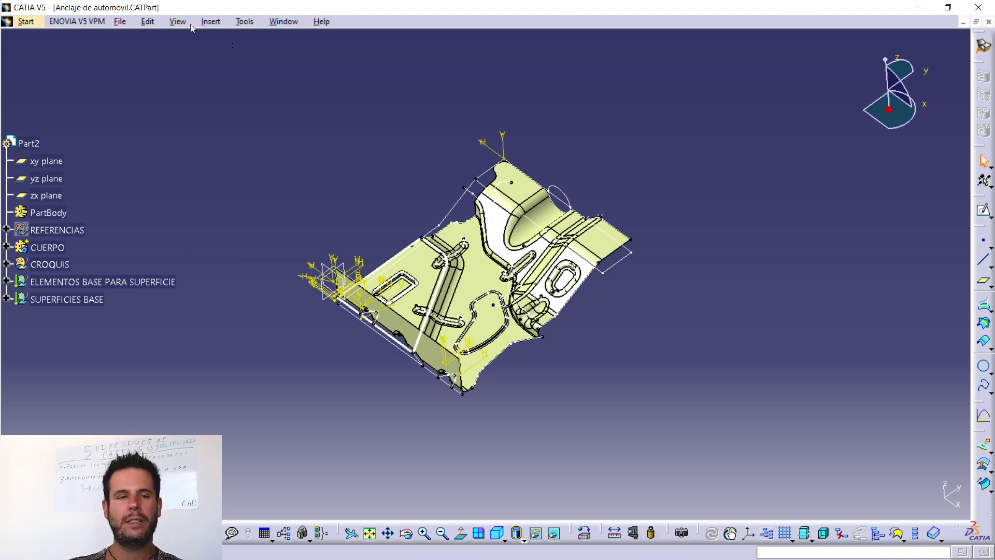
- Switch to the Agarradera (1).CATPart handle document from the Window menu
click(279, 22)
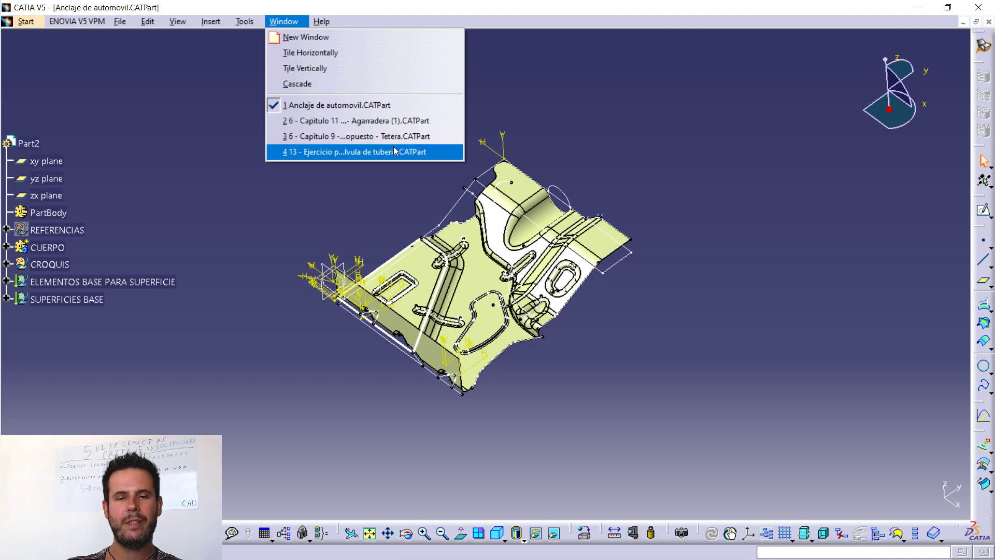
click(390, 128)
click(389, 121)
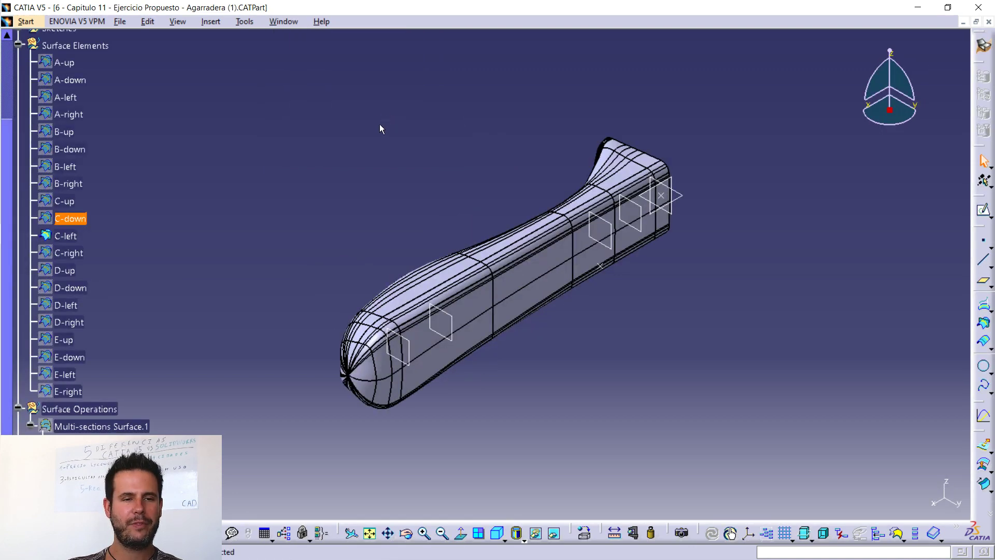
- Expand Reference Elements, check the Sec D plane definition unchanged, and expand Surface Elements
click(18, 191)
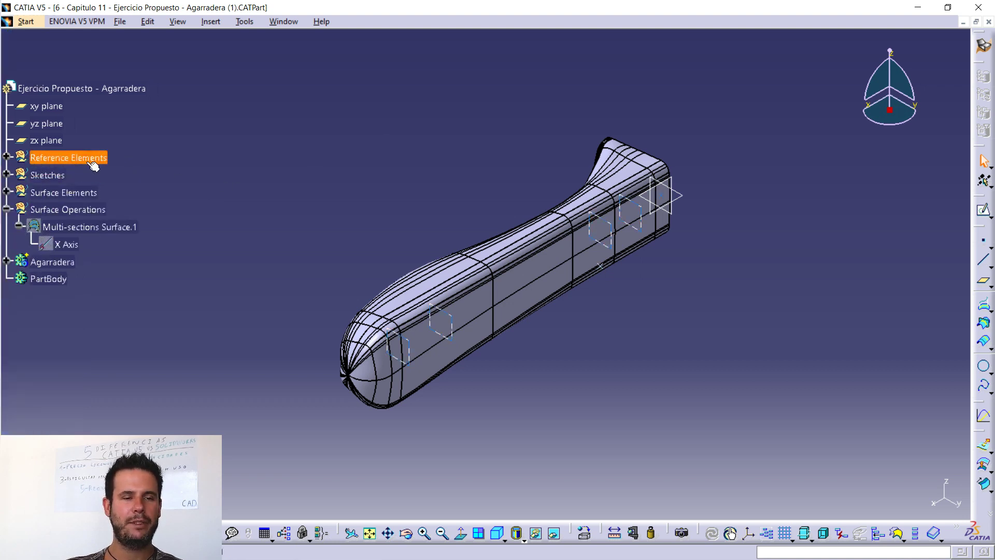
click(6, 156)
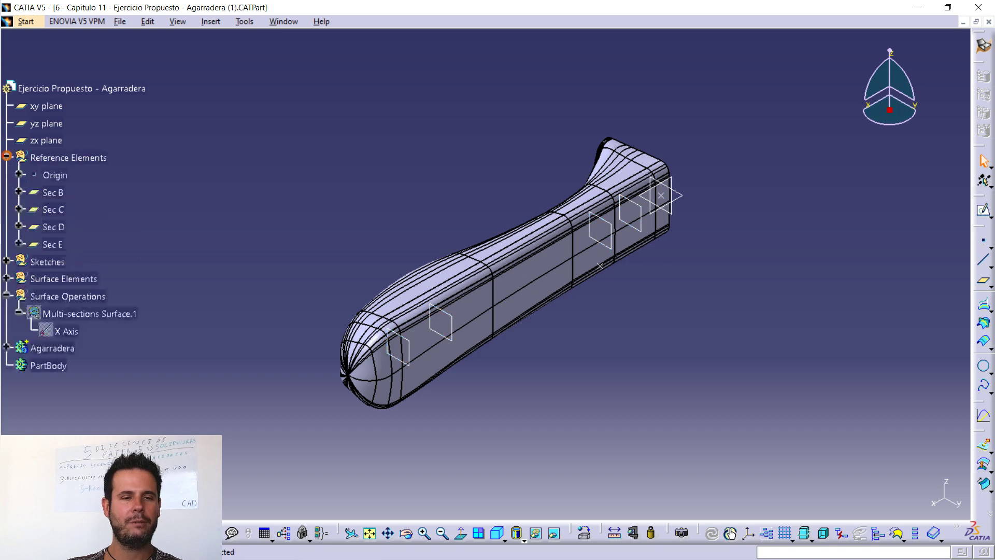
double_click(53, 227)
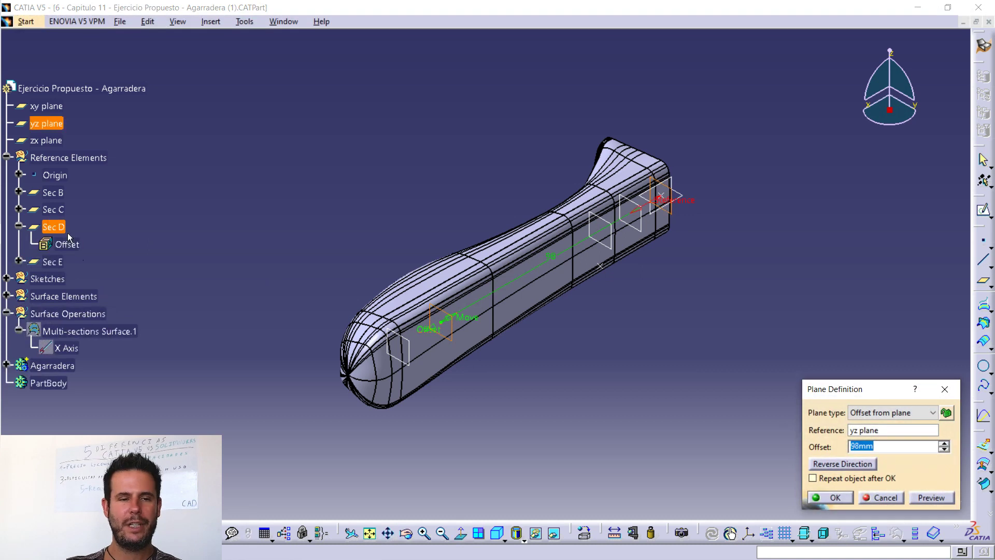
click(944, 389)
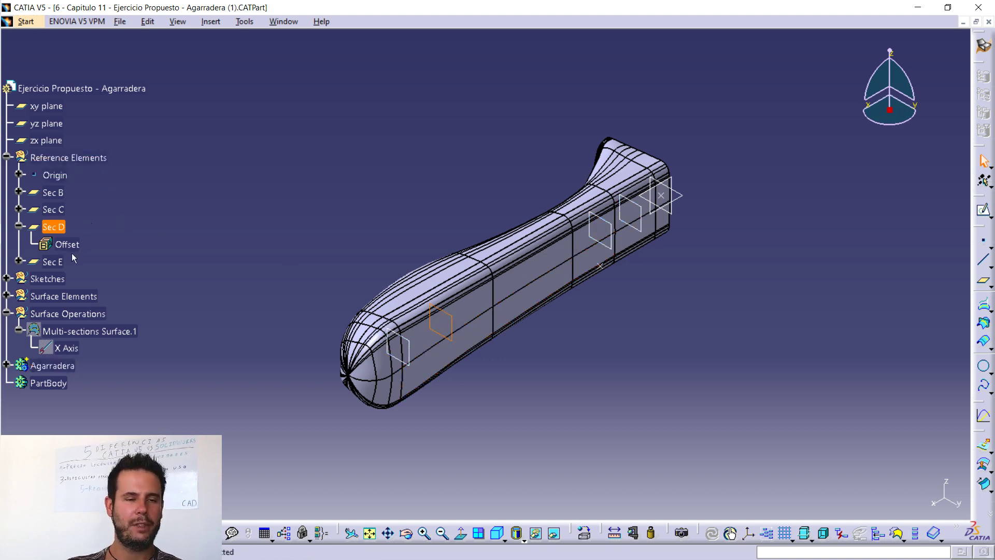
scroll(81, 255, down, 3)
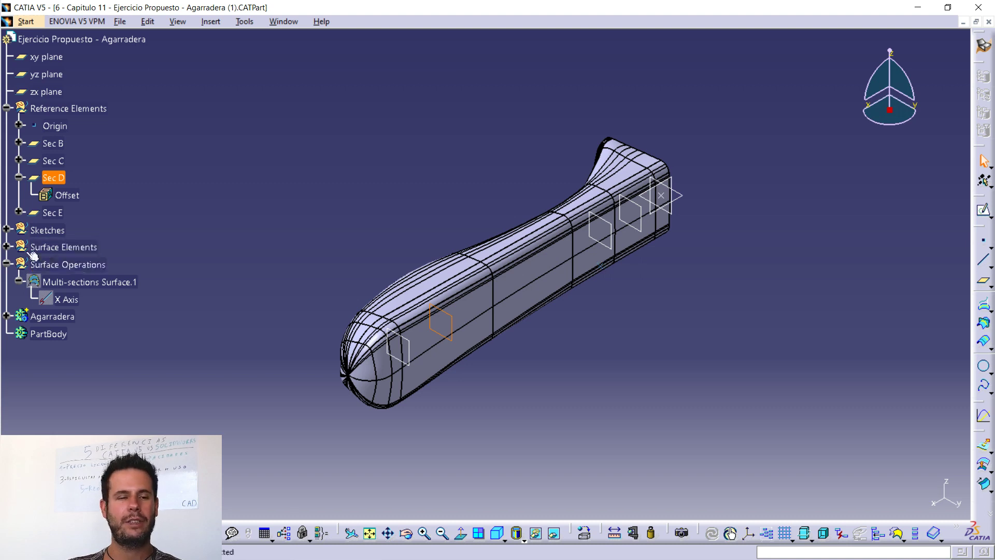
click(7, 247)
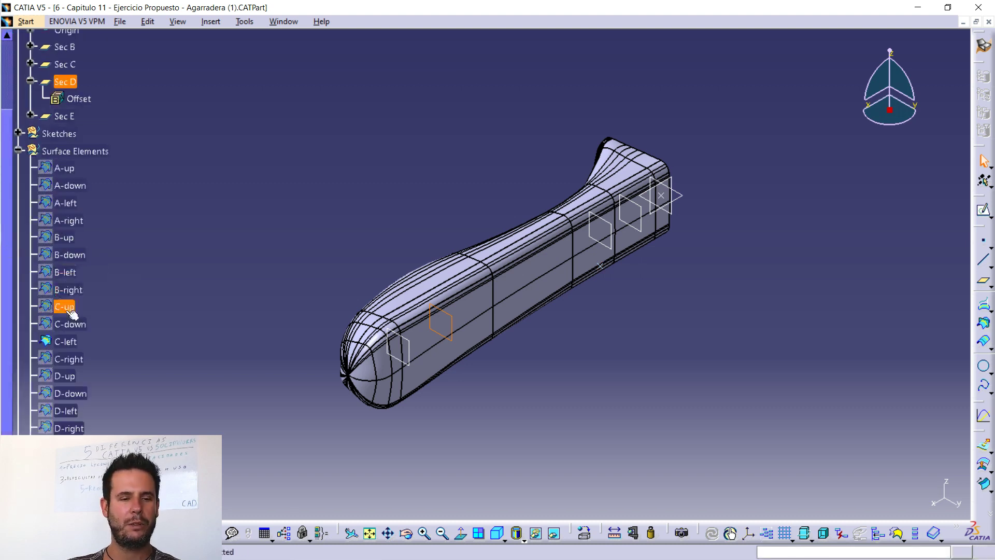
double_click(64, 239)
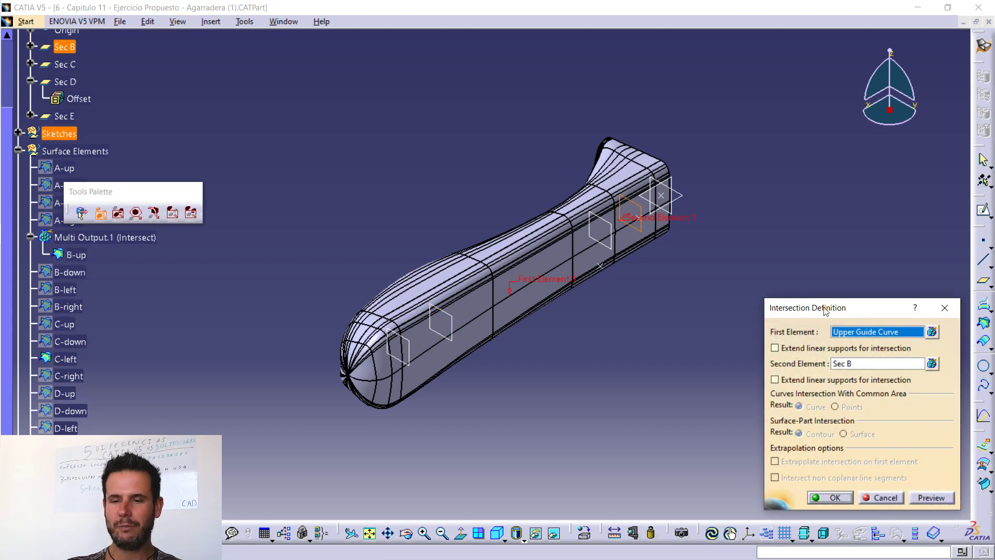
mouse_move(841, 307)
mouse_down()
mouse_move(753, 253)
mouse_move(733, 206)
mouse_up()
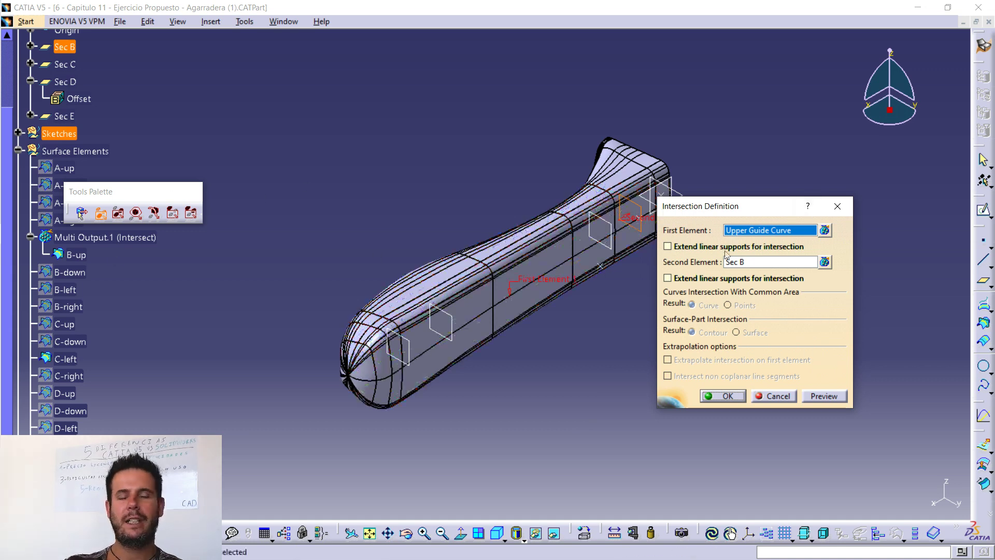
click(851, 210)
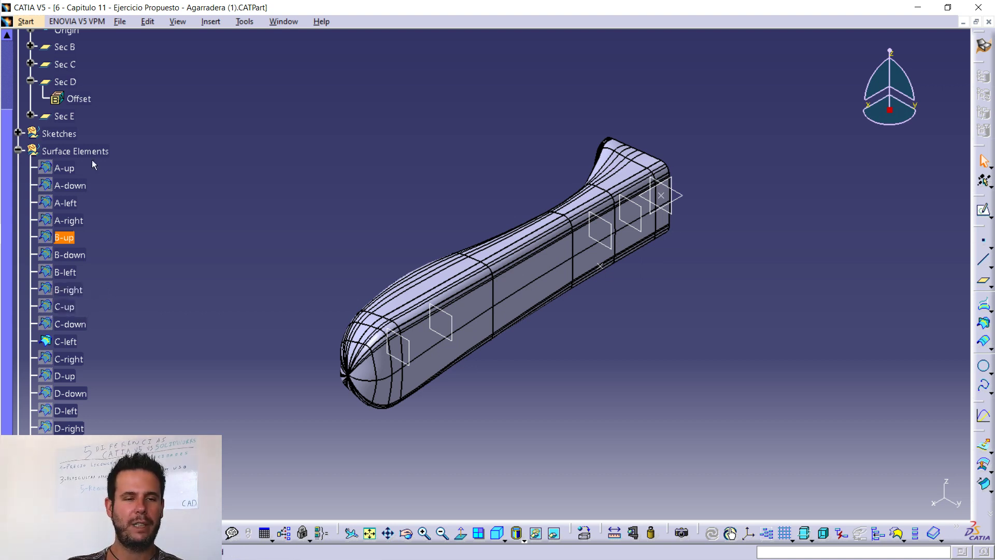
scroll(93, 164, down, 2)
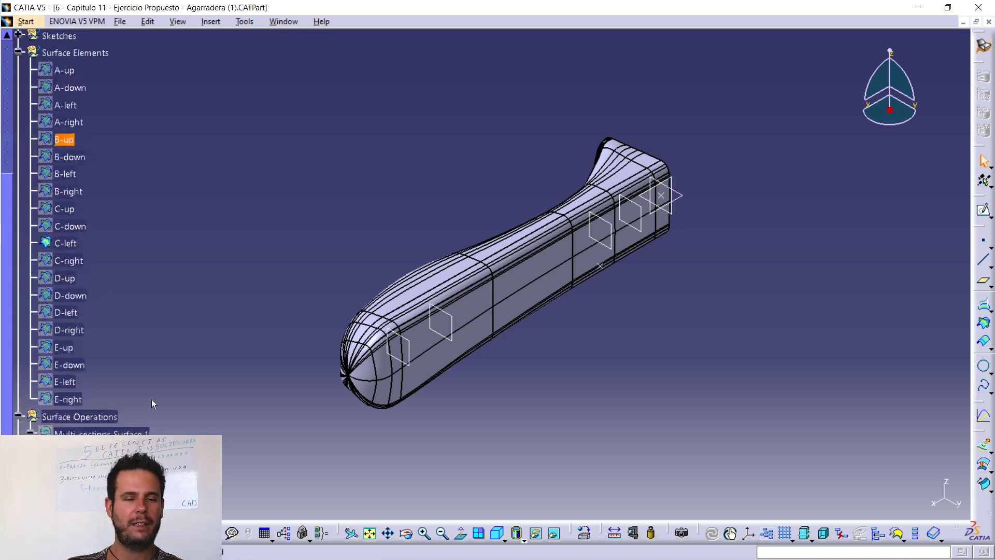
click(78, 430)
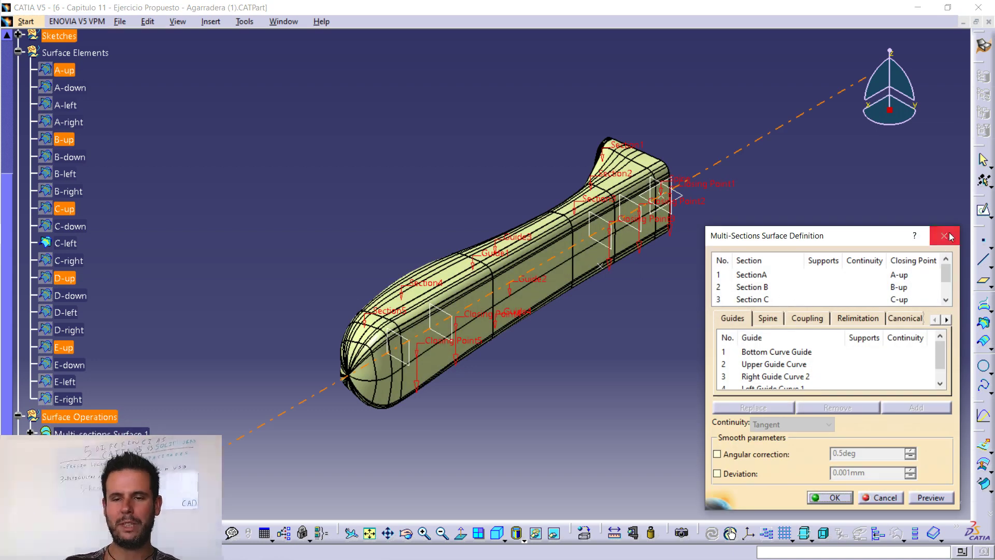
click(951, 237)
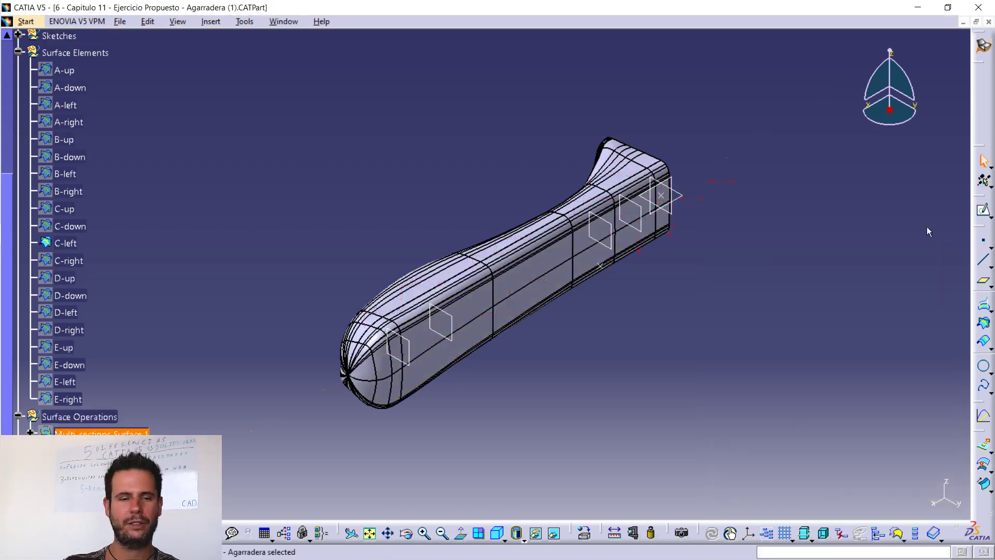
double_click(68, 210)
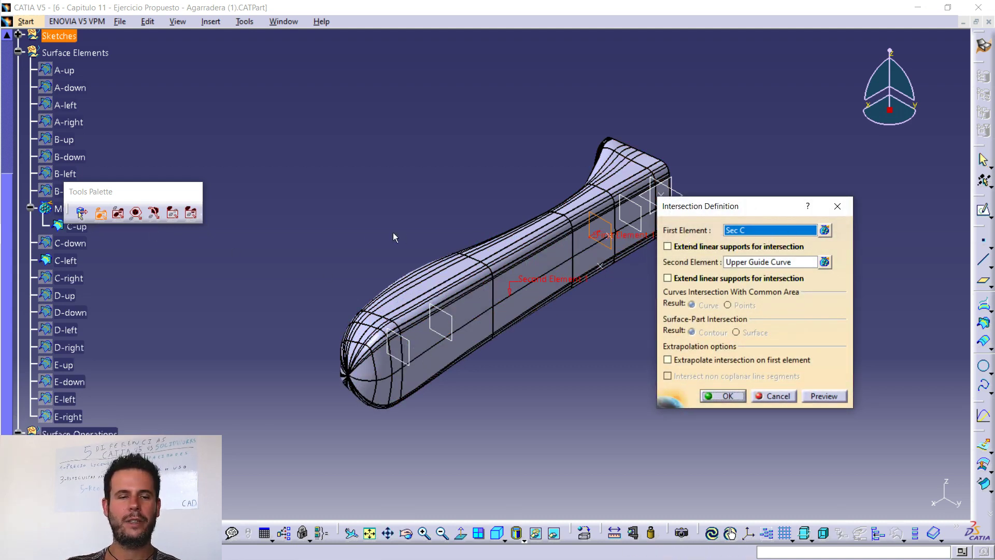
click(837, 206)
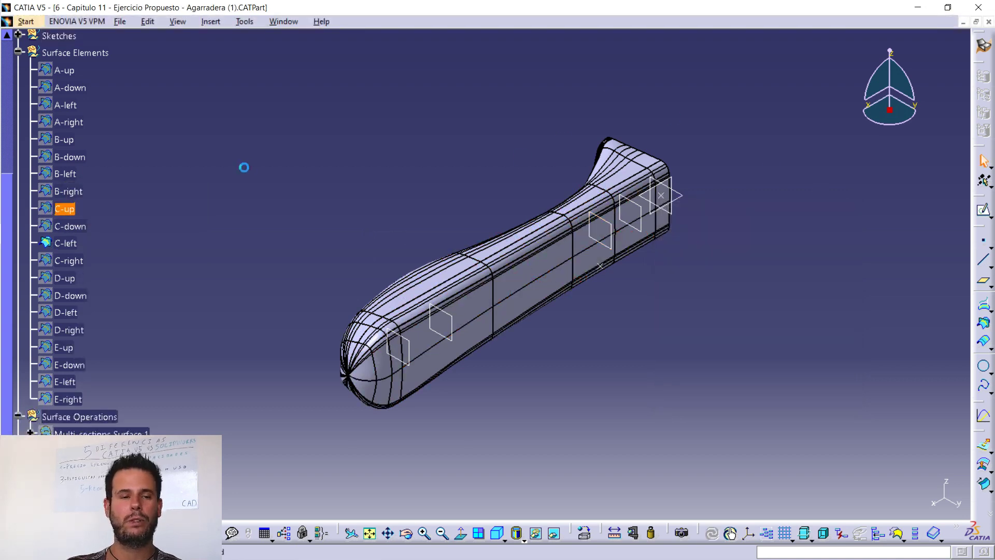
scroll(209, 189, up, 1)
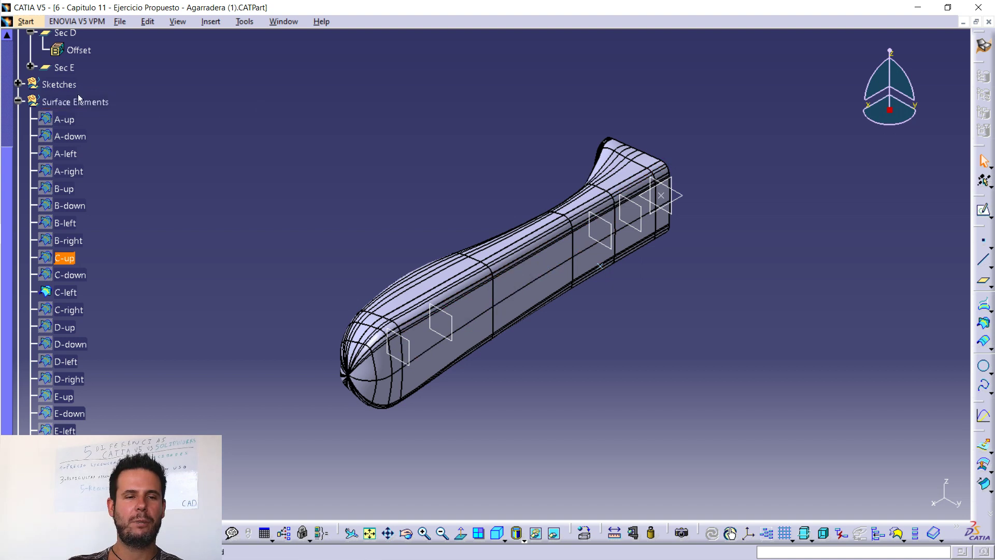
- Expand the Agarradera body to reveal CloseSurface.1, then show the open-documents list
scroll(121, 98, up, 2)
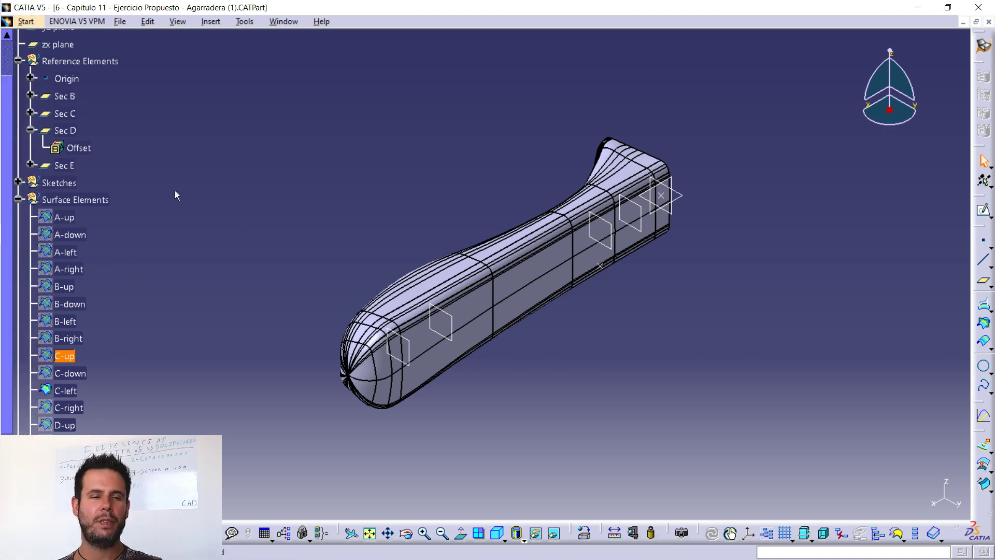
scroll(175, 218, down, 3)
scroll(177, 244, down, 2)
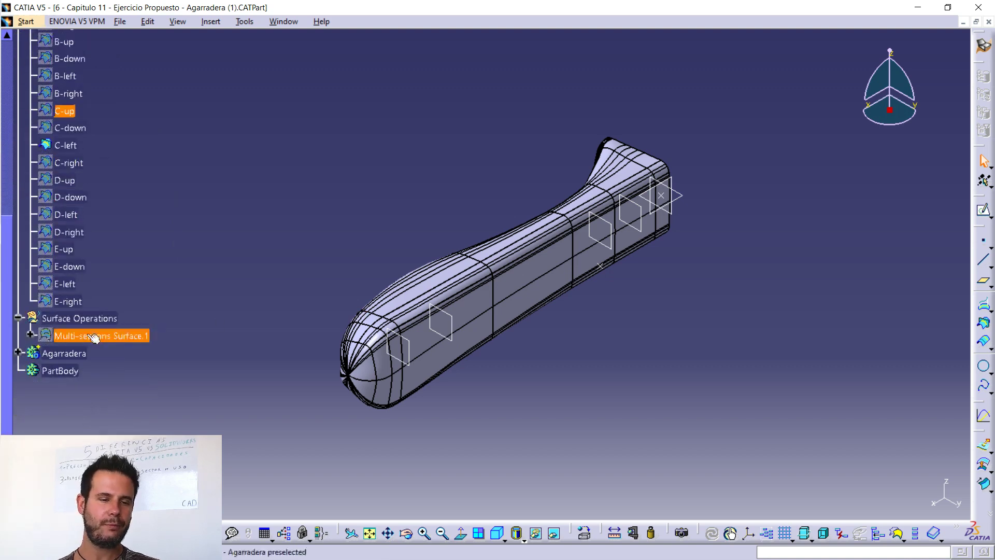
click(17, 352)
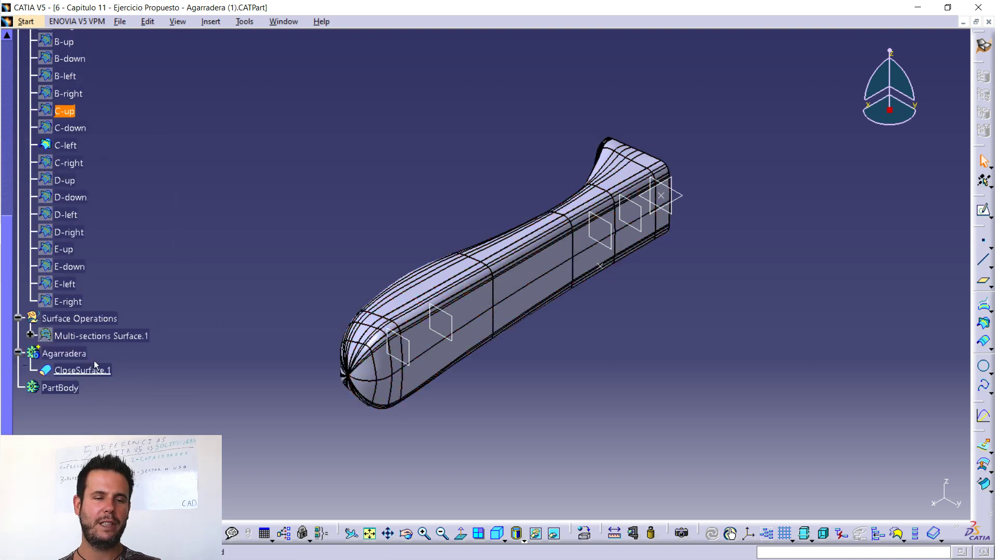
scroll(328, 359, up, 4)
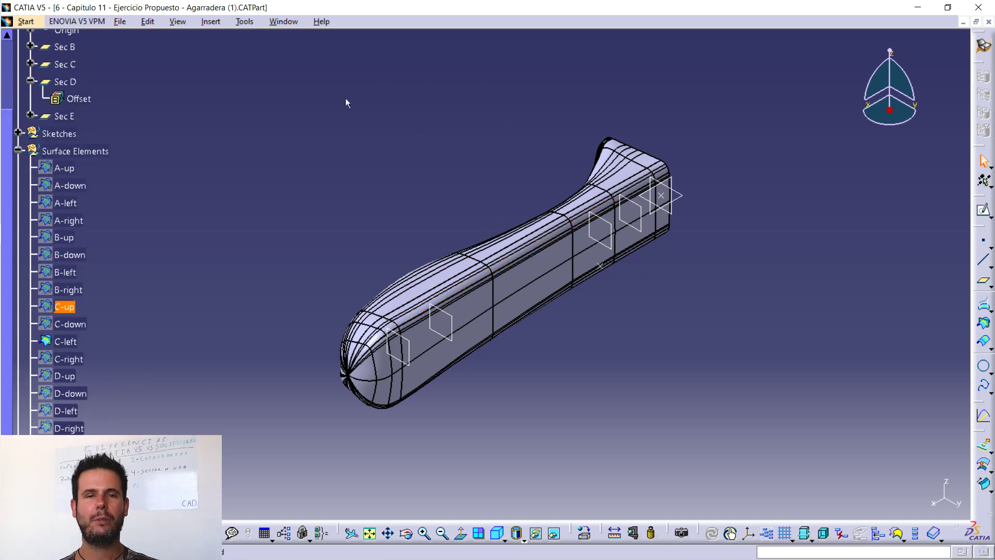
click(278, 25)
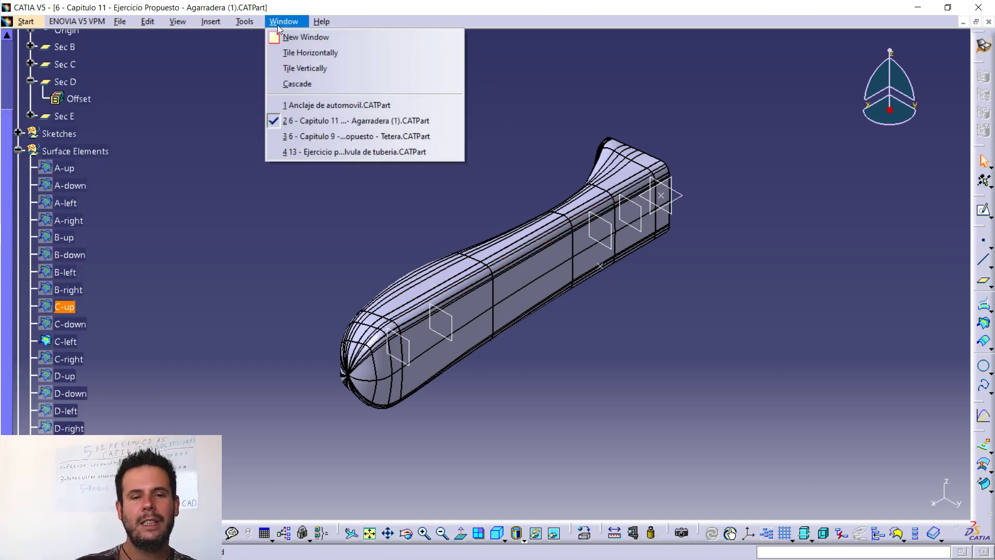
- Switch to the Valvula de tuberia part and expand Reference Elements to show its point and planes
click(372, 152)
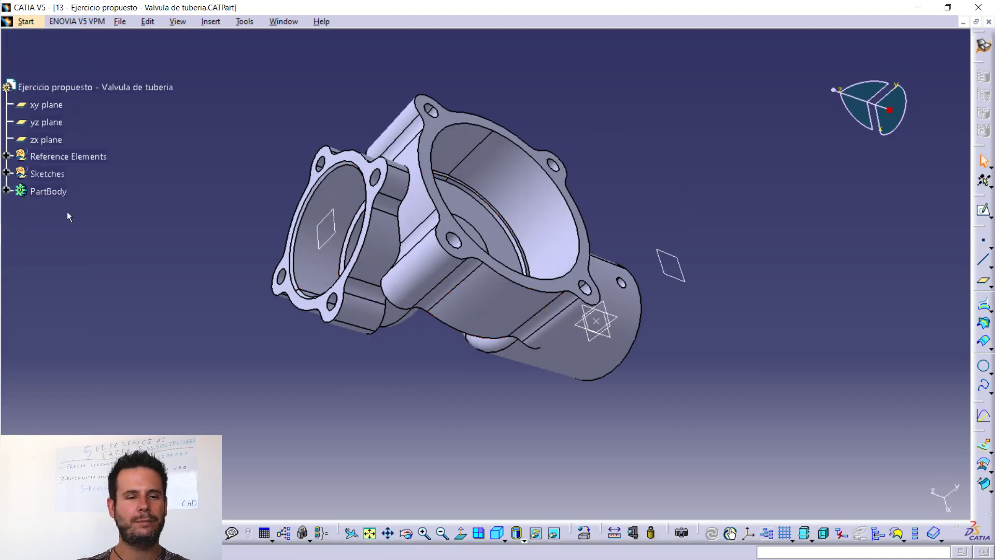
click(46, 224)
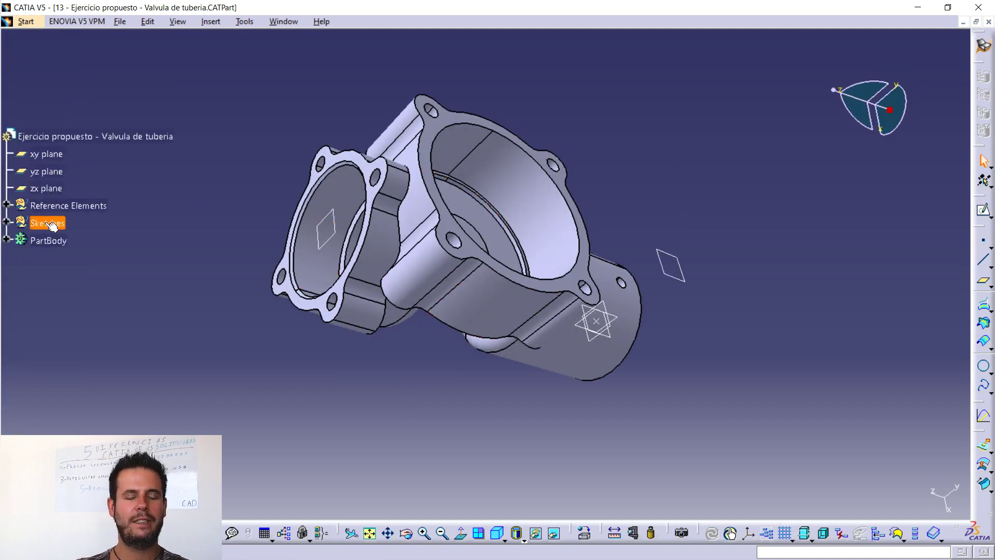
click(40, 208)
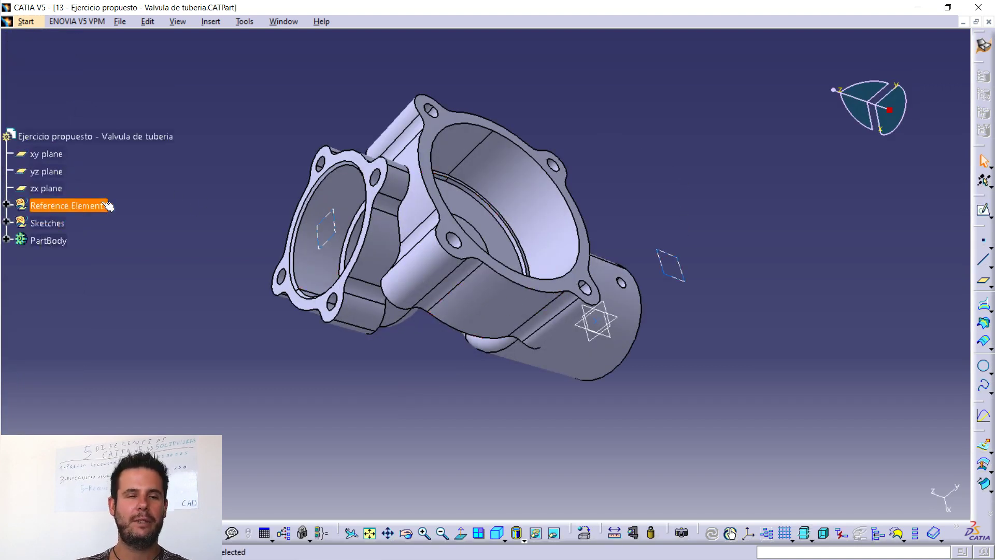
key(Escape)
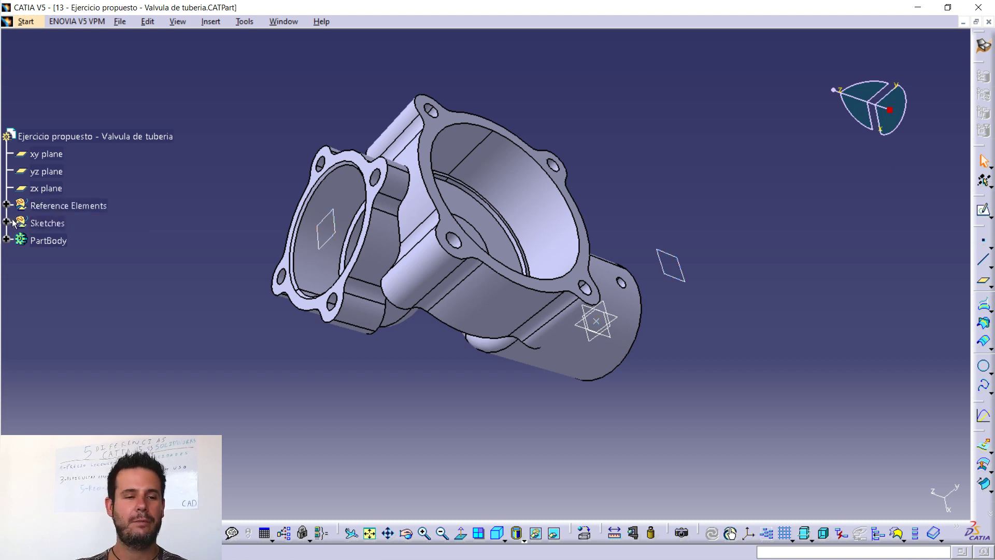
click(6, 206)
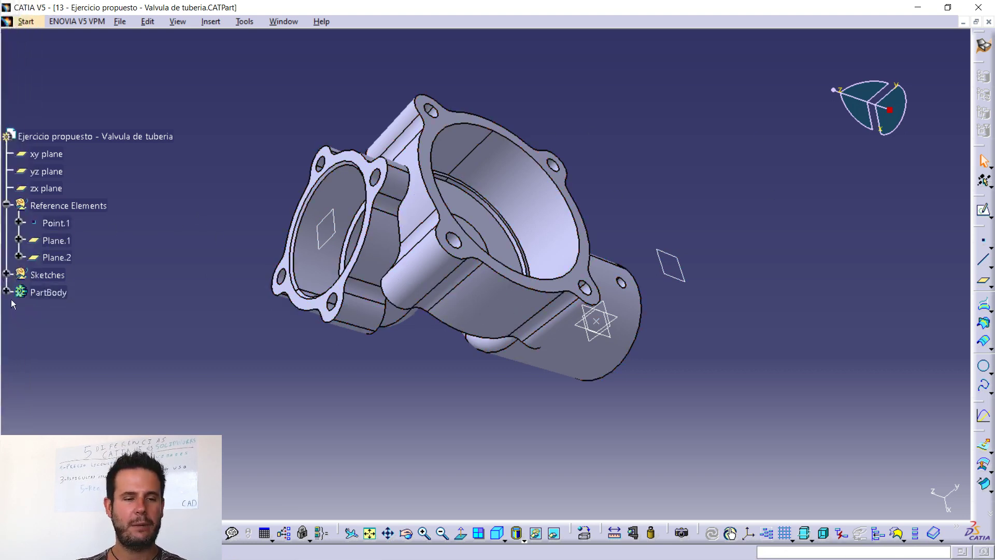
- Expand the Sketches set to list Sketch.1 through Sketch.14 and Y Axis
scroll(5, 292, down, 3)
scroll(209, 247, up, 1)
scroll(180, 244, down, 2)
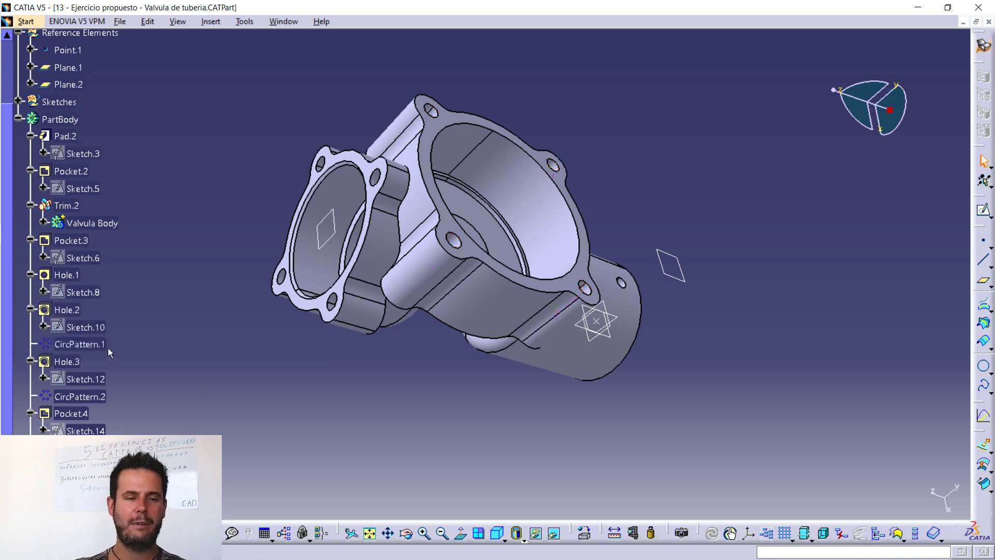
scroll(253, 277, up, 3)
scroll(253, 278, up, 2)
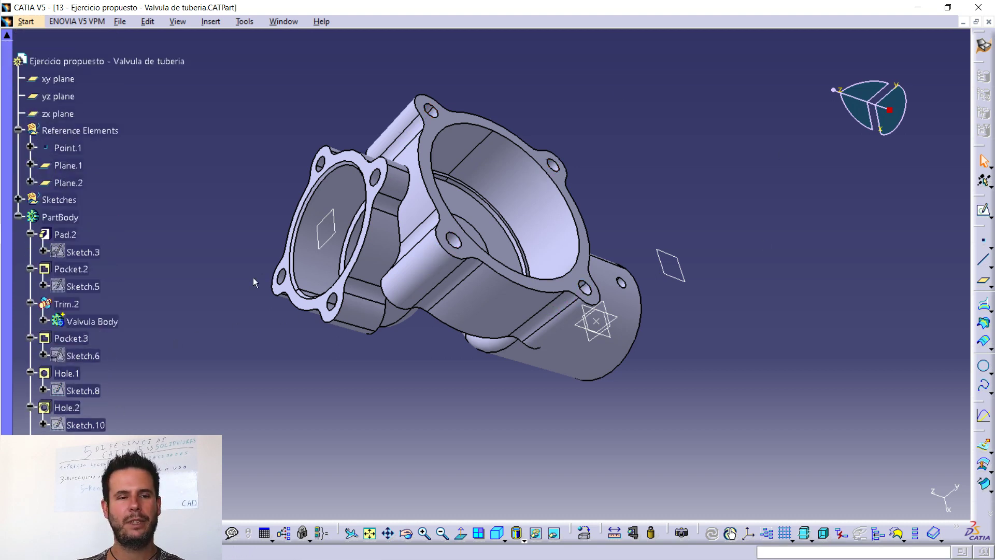
scroll(253, 278, down, 2)
scroll(136, 82, up, 1)
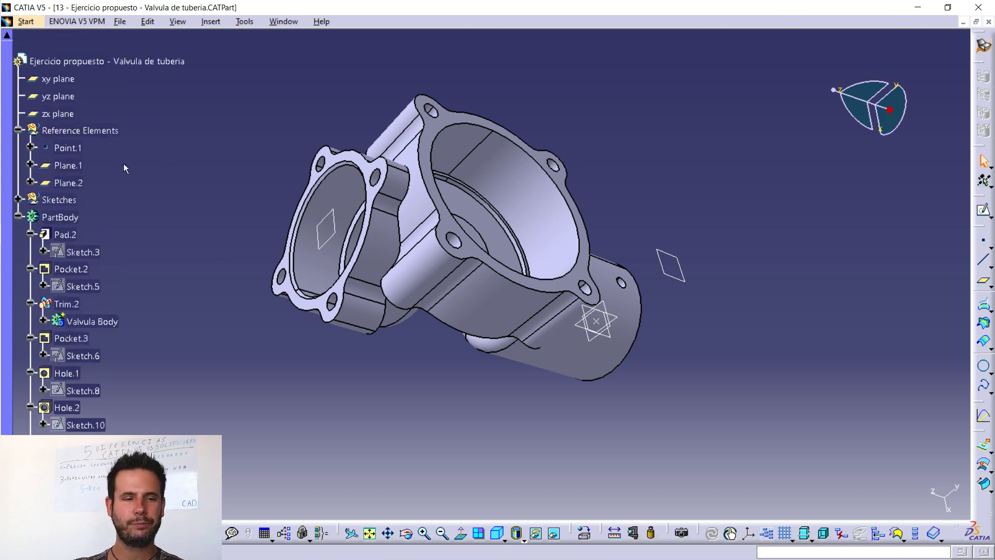
click(18, 200)
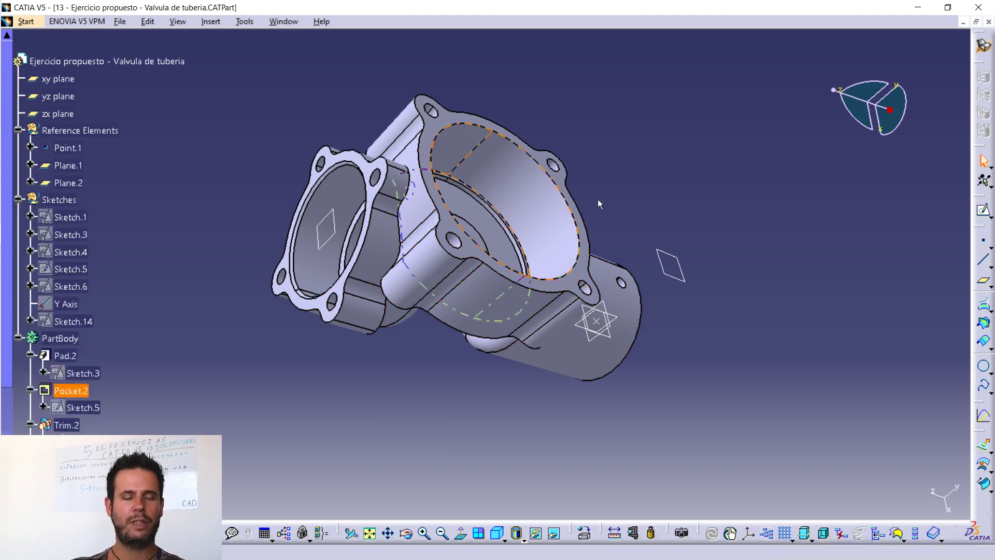
click(69, 199)
right_click(69, 198)
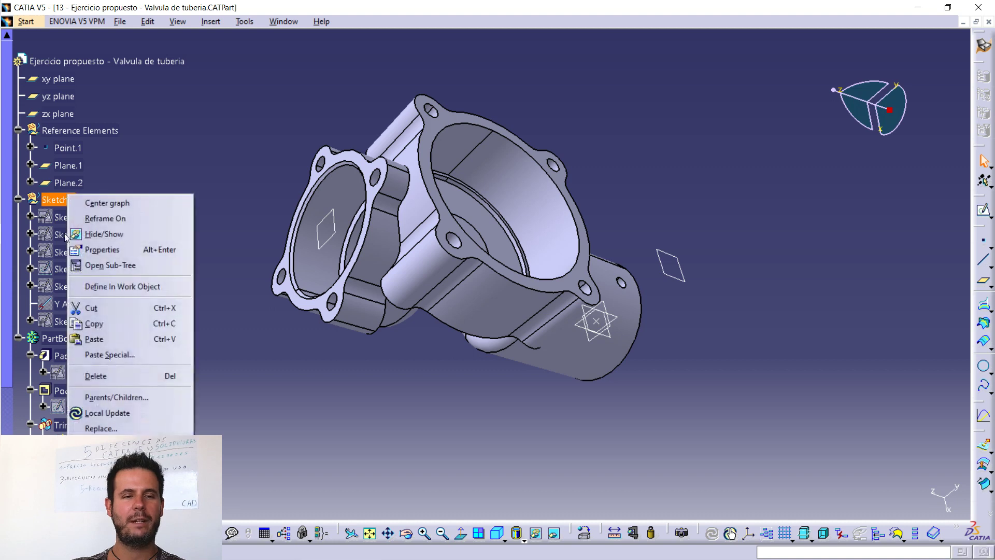
click(278, 83)
click(239, 23)
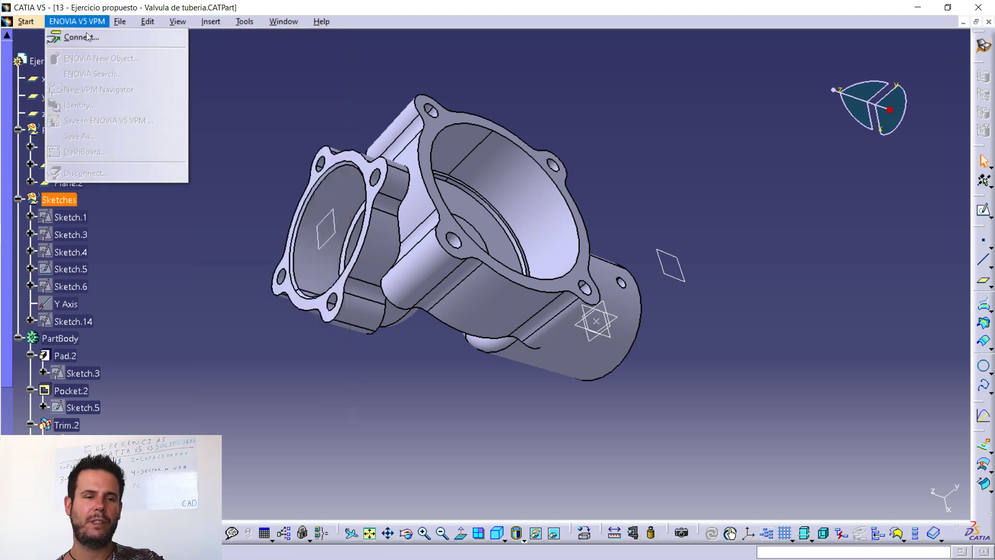
click(288, 127)
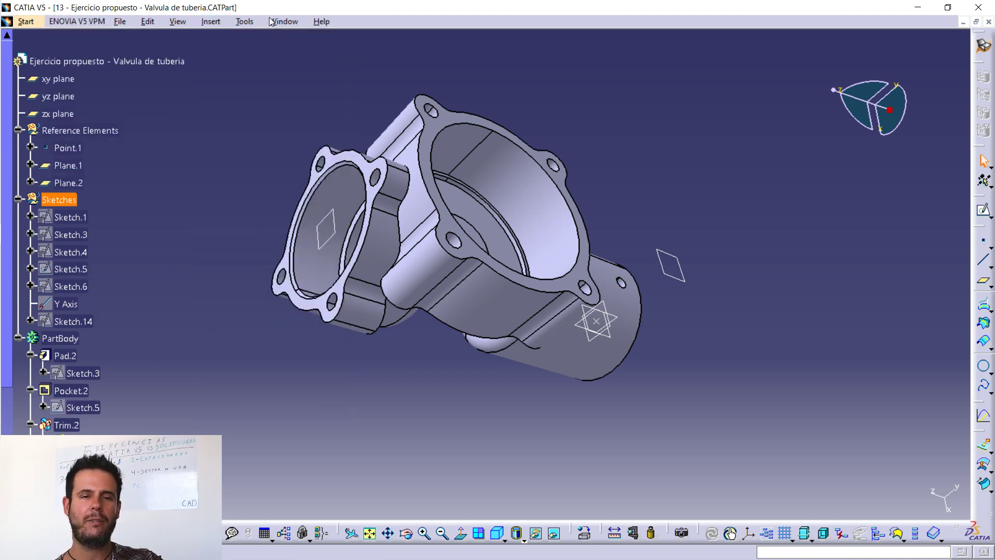
click(249, 25)
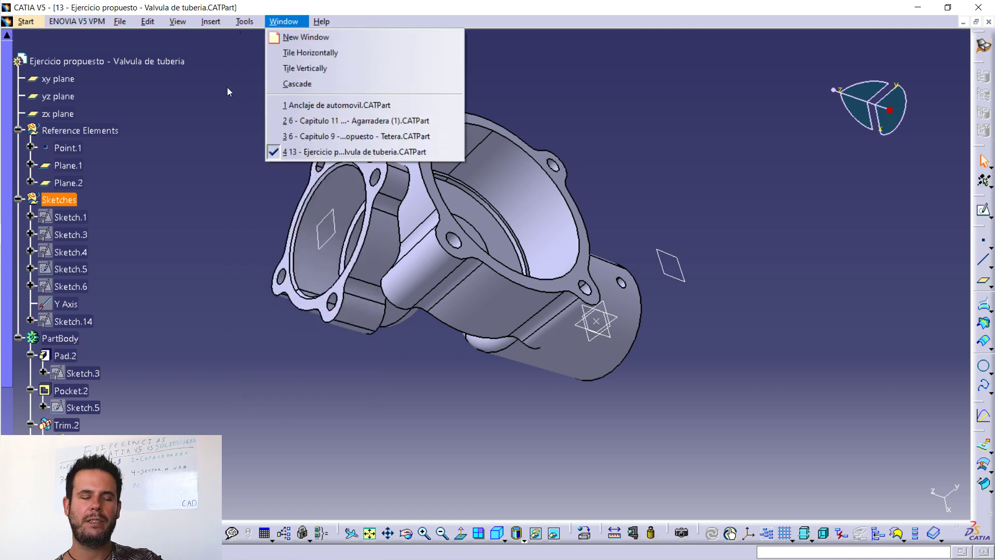
click(142, 231)
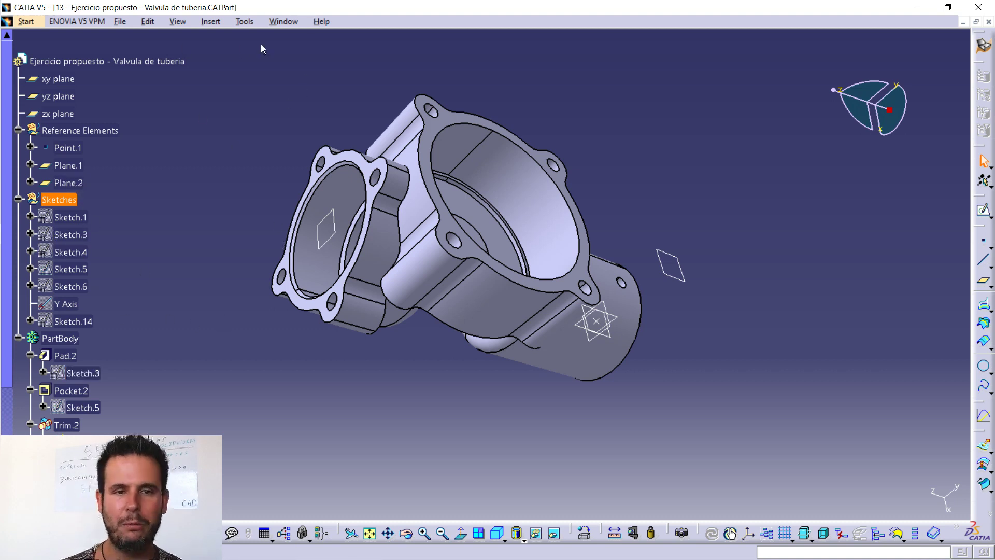
right_click(63, 200)
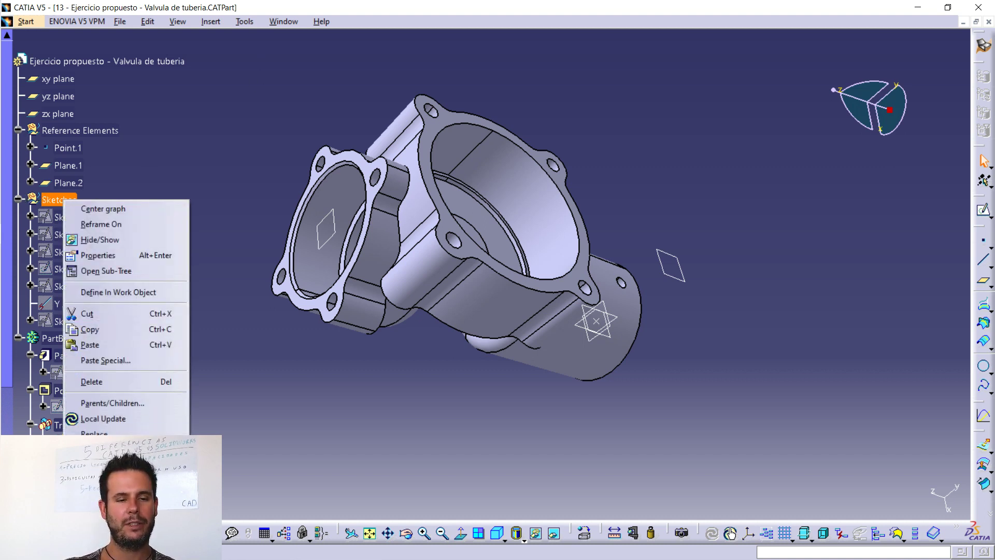
mouse_move(124, 434)
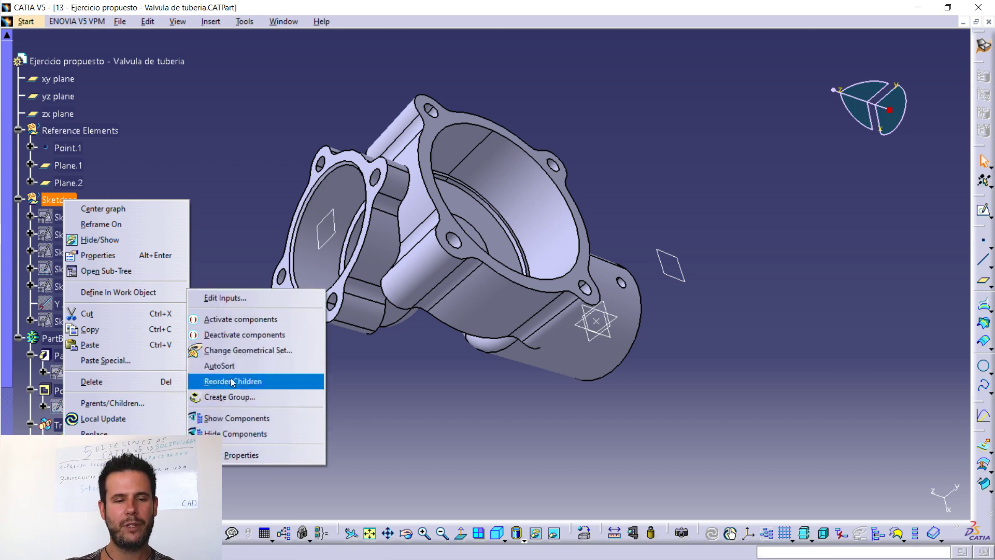
click(231, 382)
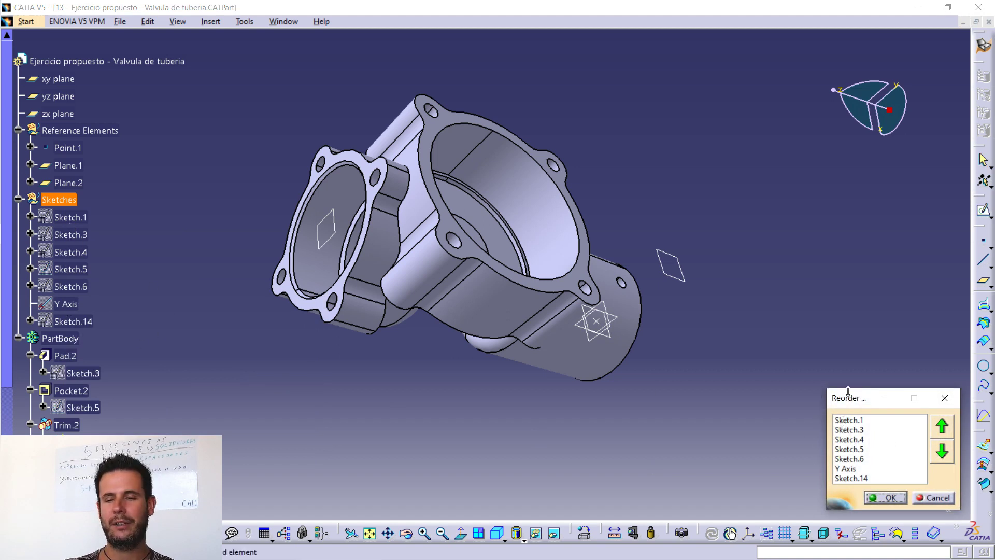
drag(846, 398, 748, 246)
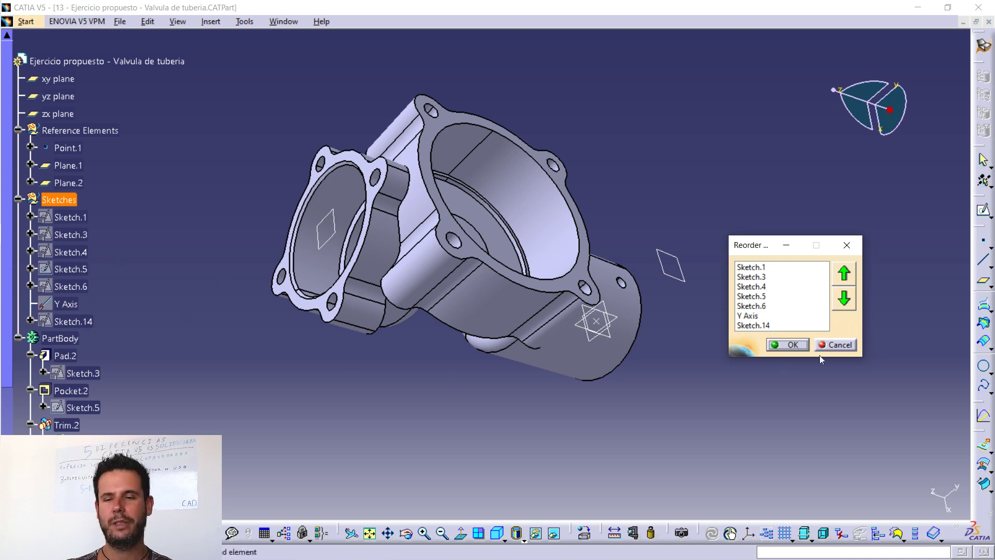
click(836, 346)
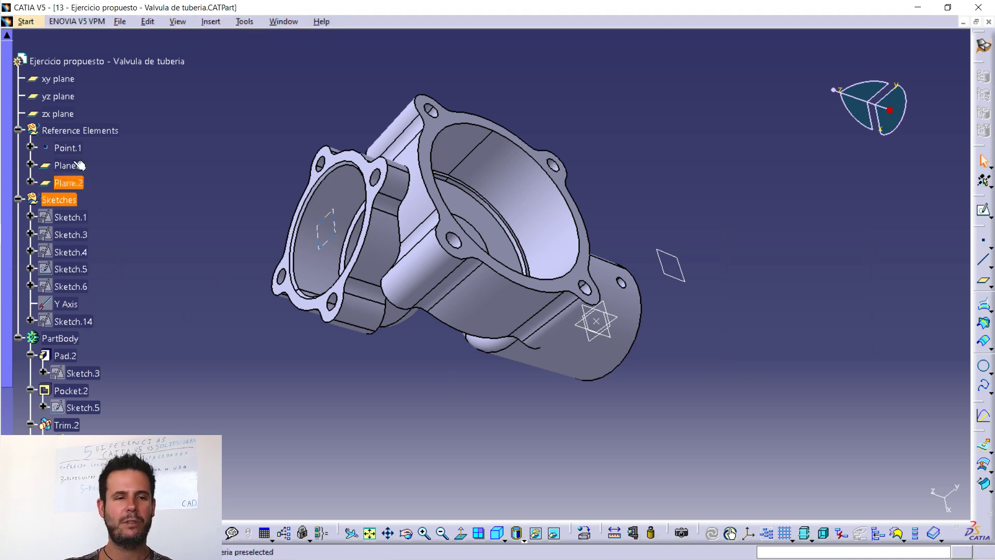
right_click(71, 61)
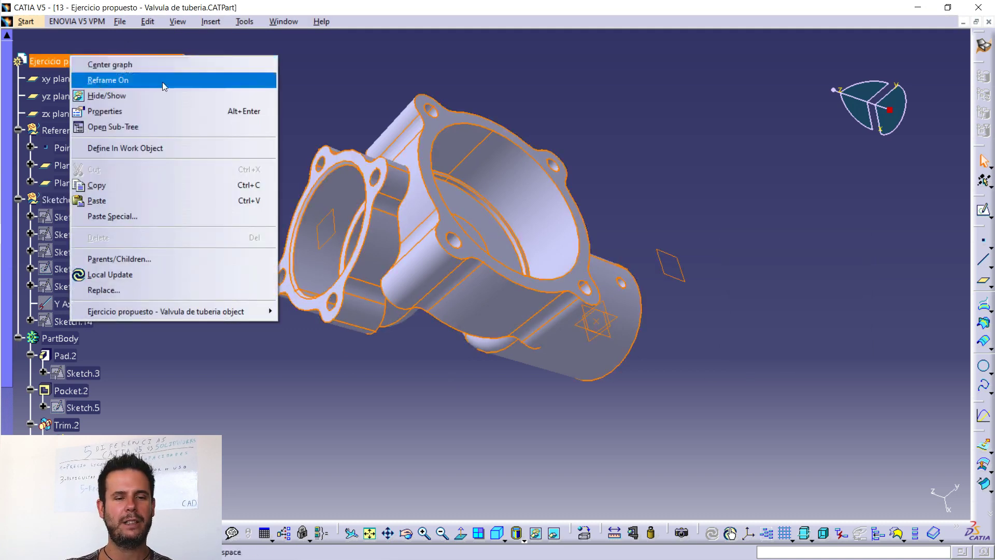
mouse_move(166, 311)
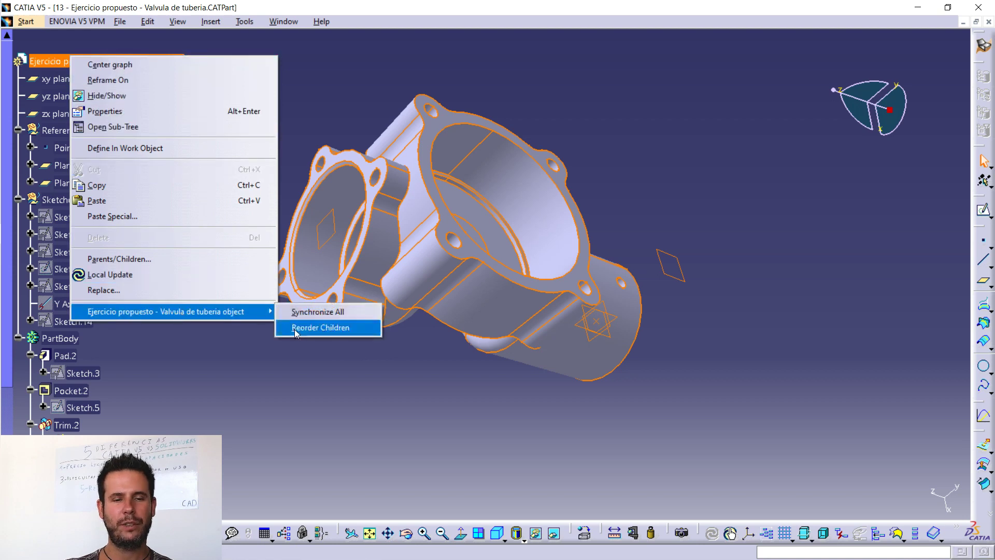
click(317, 328)
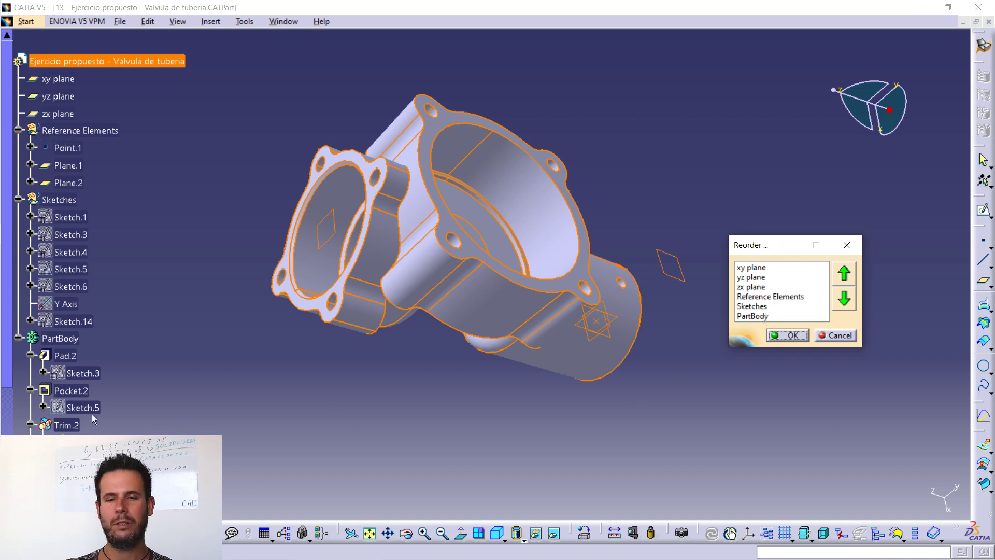
click(839, 334)
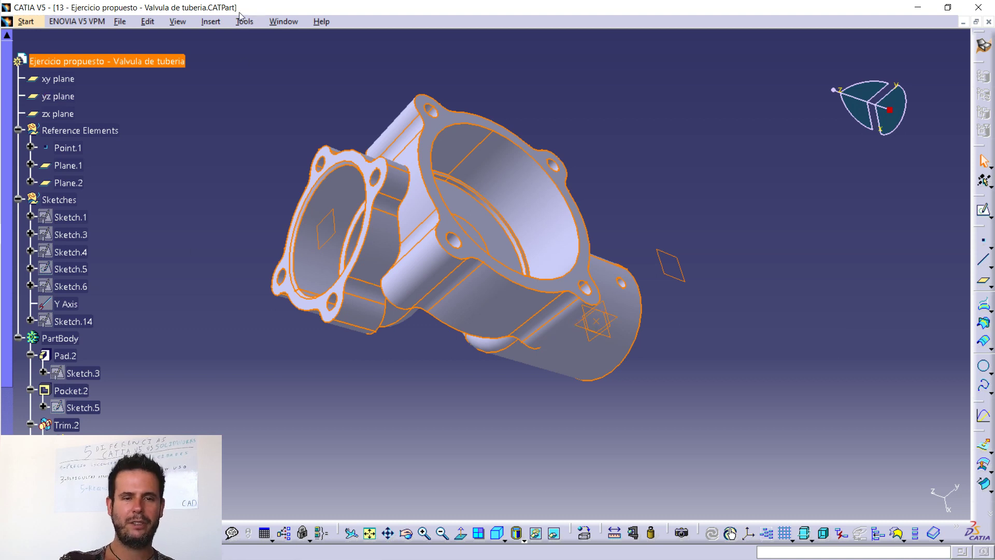
click(77, 199)
- Display the parents-and-children report for Sketch.4 without deleting anything
right_click(67, 201)
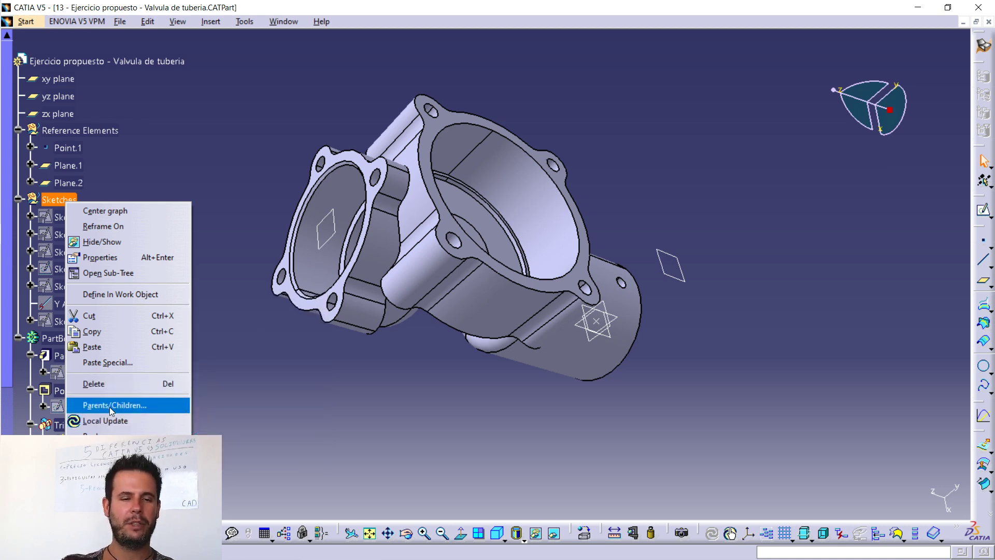
key(Escape)
right_click(71, 252)
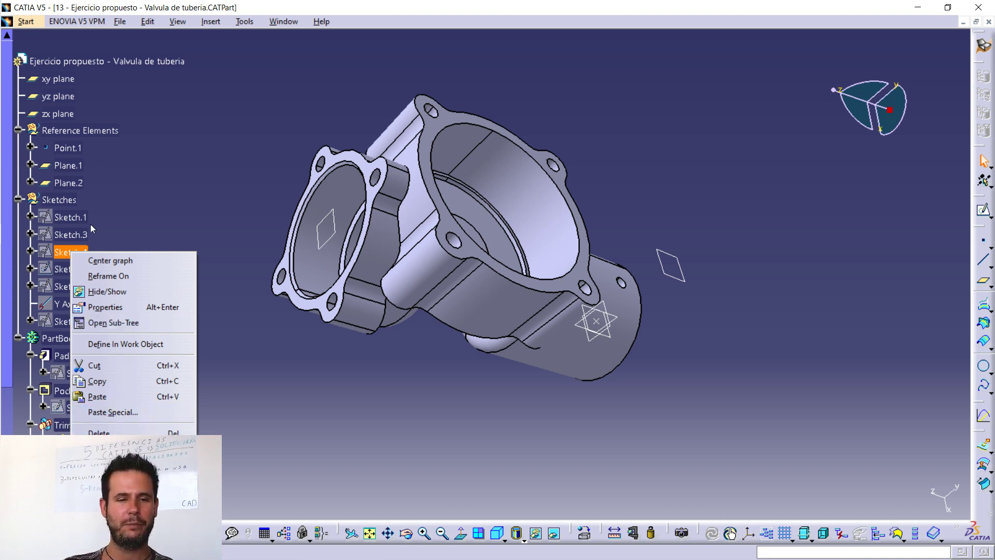
click(111, 449)
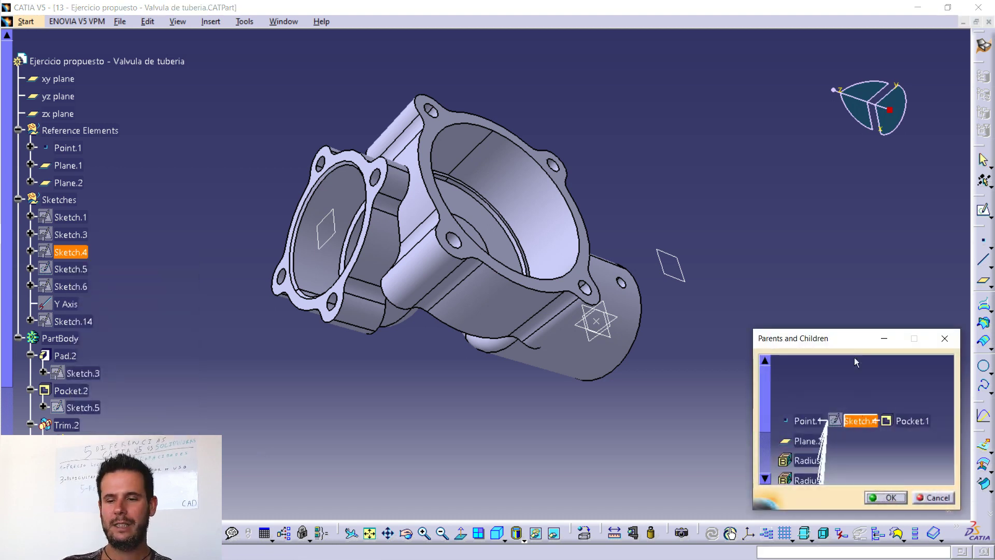
- Reposition and zoom the graph to see Point.1, Plane.2 and radius parents, then close it
drag(856, 338, 675, 199)
middle_drag(690, 281, 669, 296)
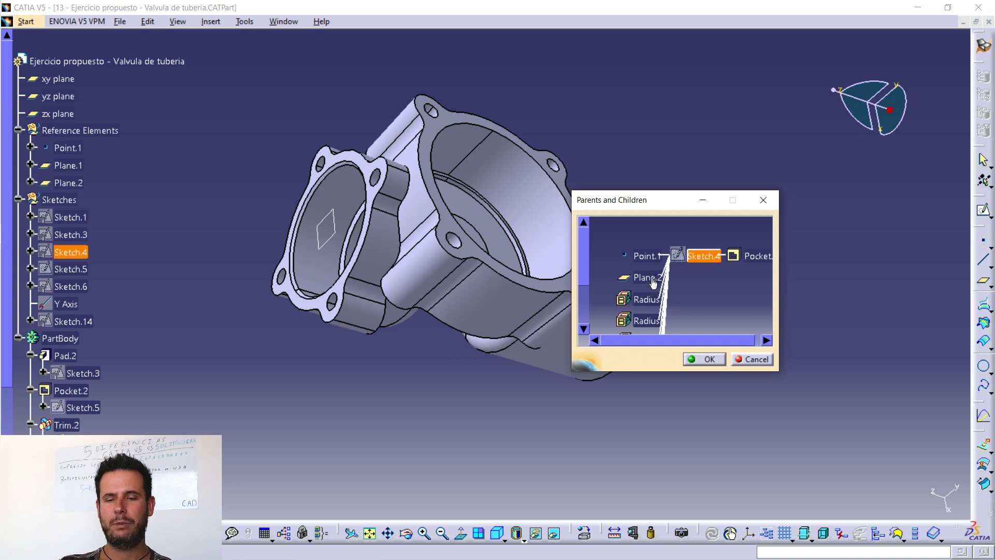
mouse_move(724, 289)
middle_down()
mouse_move(642, 285)
mouse_move(642, 267)
middle_up()
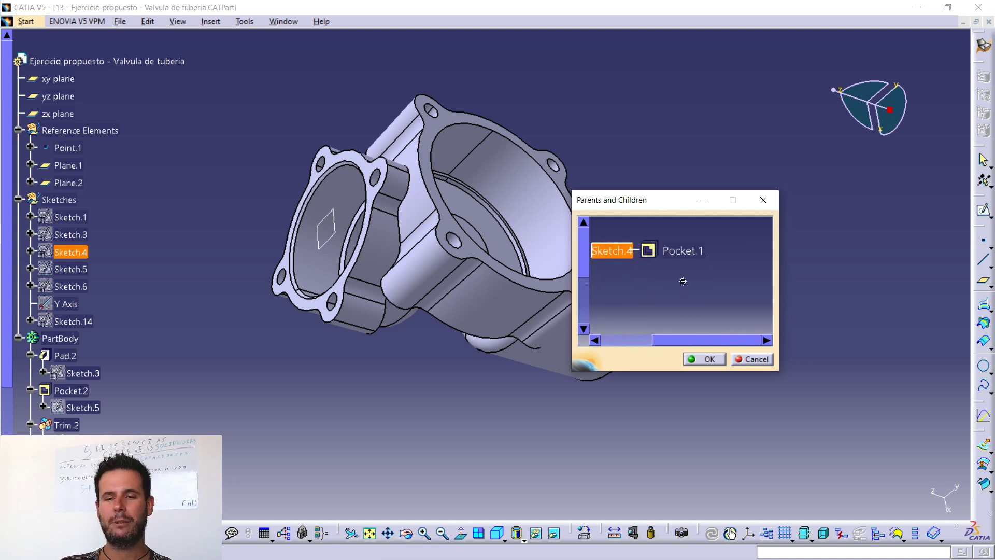
mouse_move(683, 281)
middle_down()
mouse_move(722, 289)
mouse_move(719, 324)
middle_up()
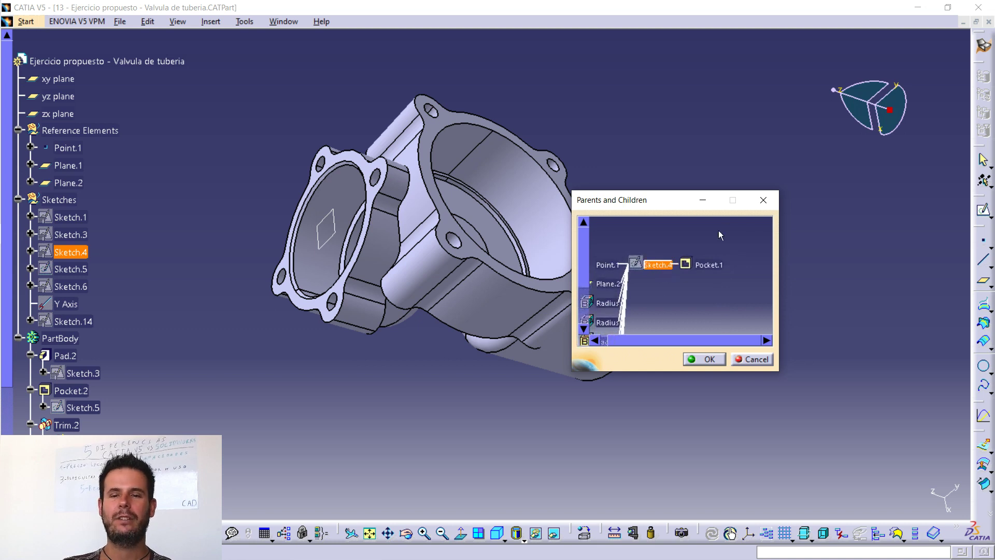
click(756, 359)
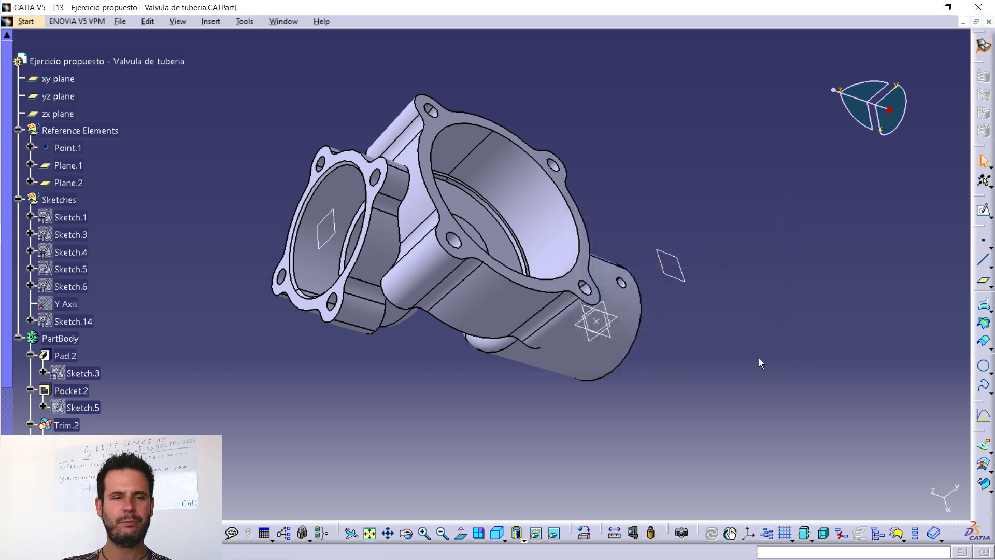
click(246, 22)
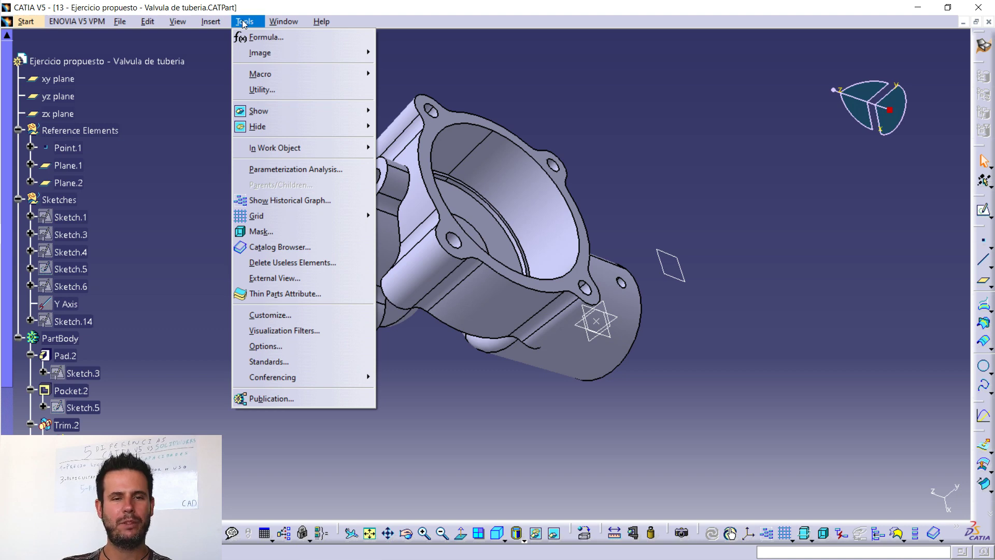
click(210, 22)
click(243, 24)
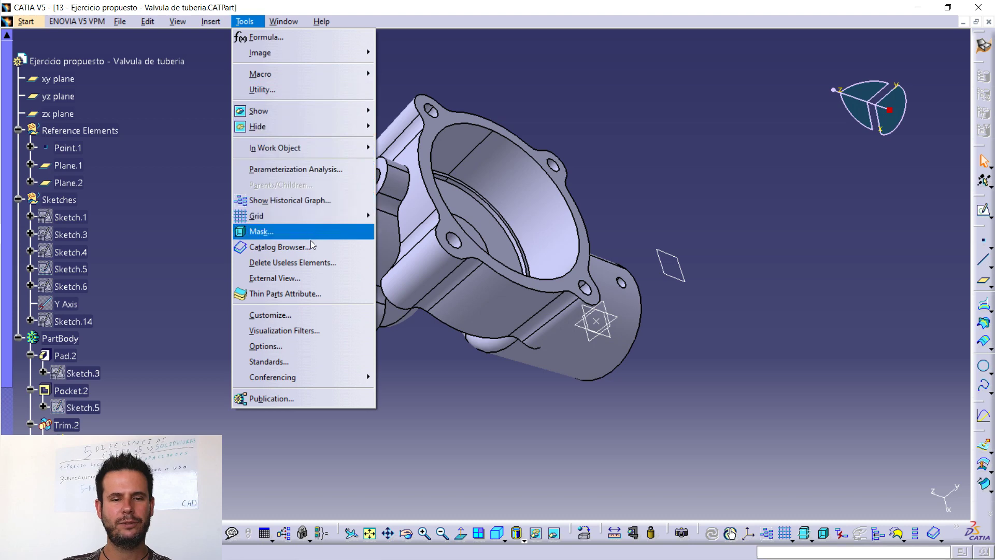
click(338, 267)
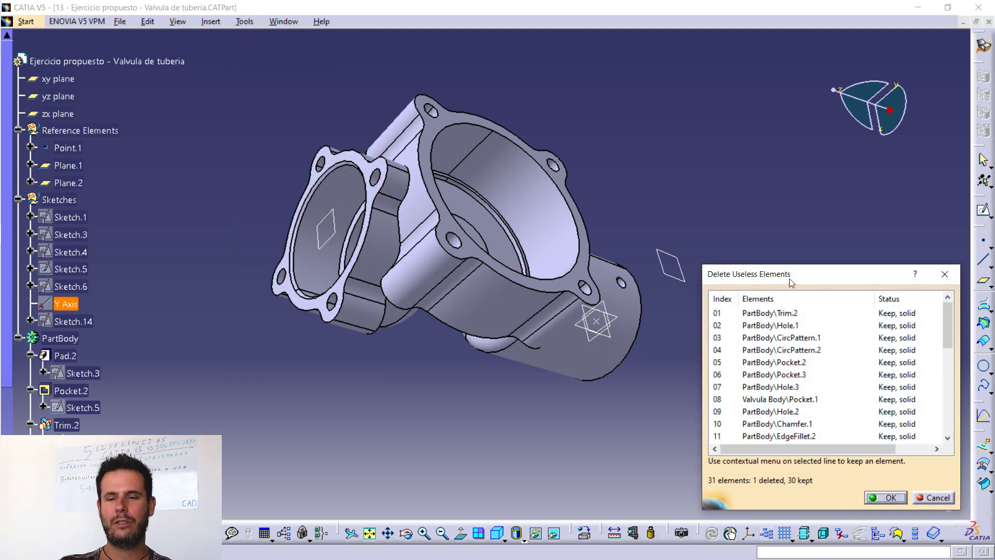
drag(791, 283, 515, 143)
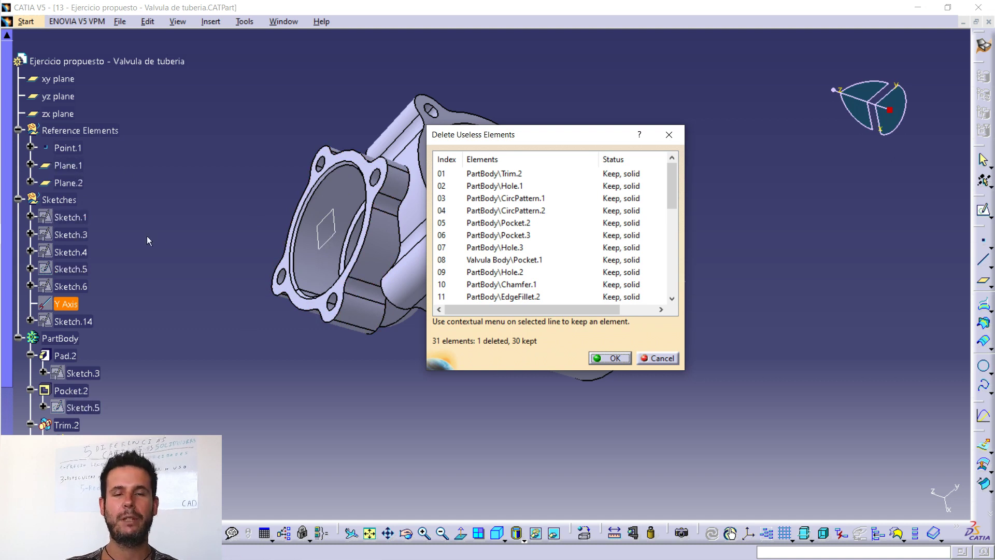
drag(502, 132, 457, 135)
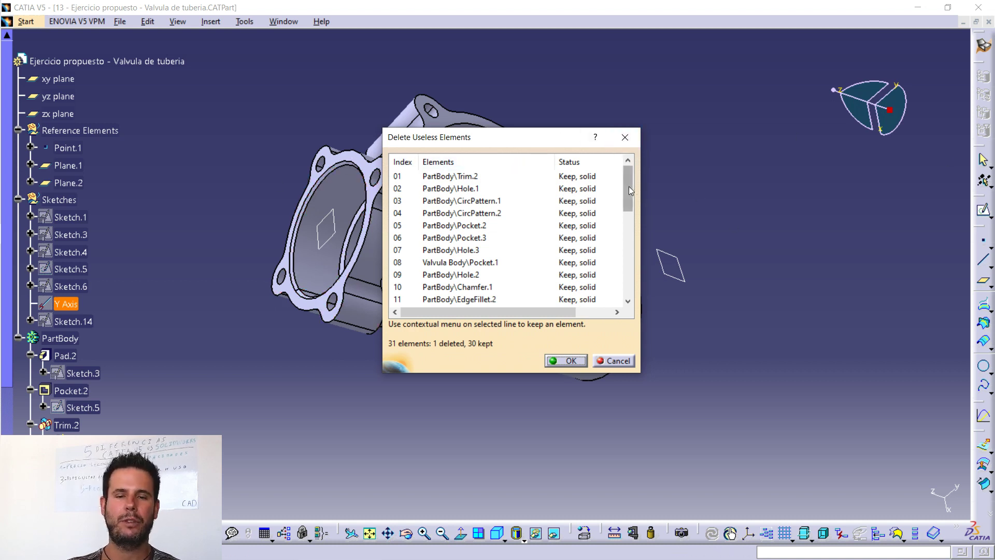
drag(630, 188, 622, 285)
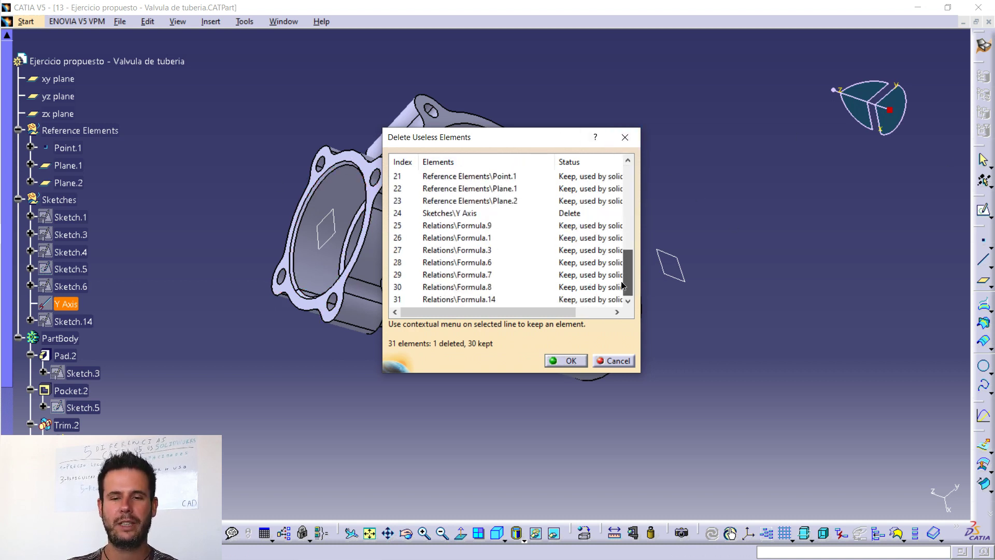
click(573, 162)
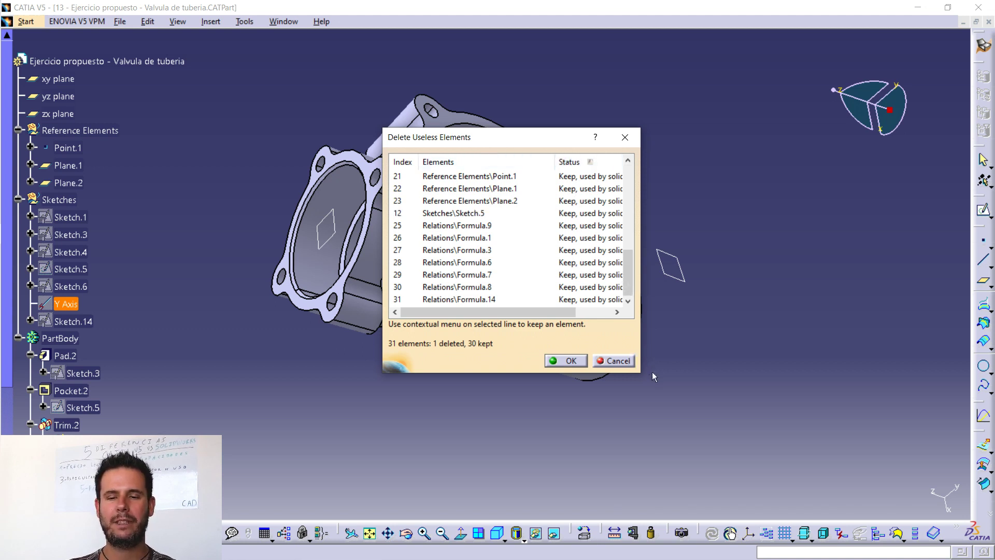
drag(640, 378, 853, 479)
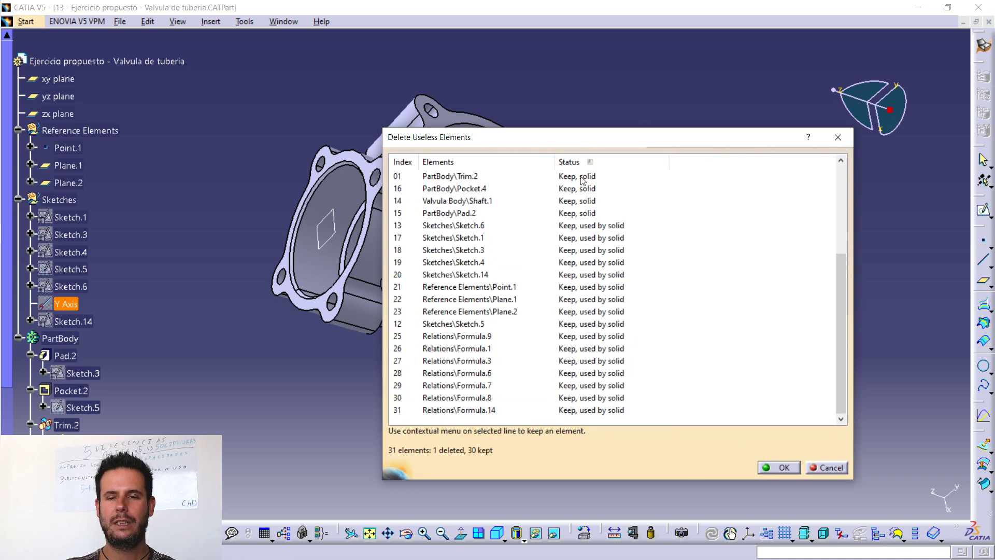
click(575, 162)
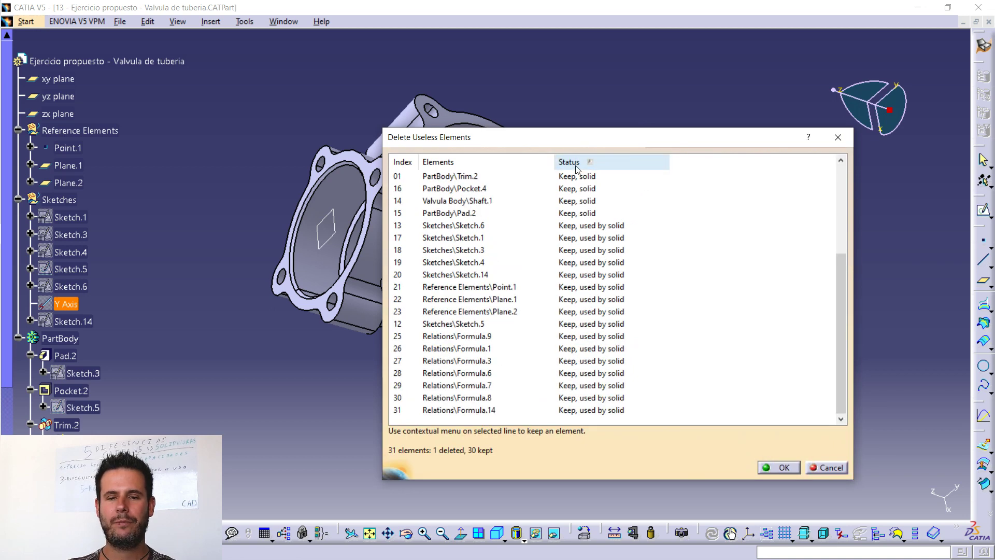
scroll(578, 282, up, 4)
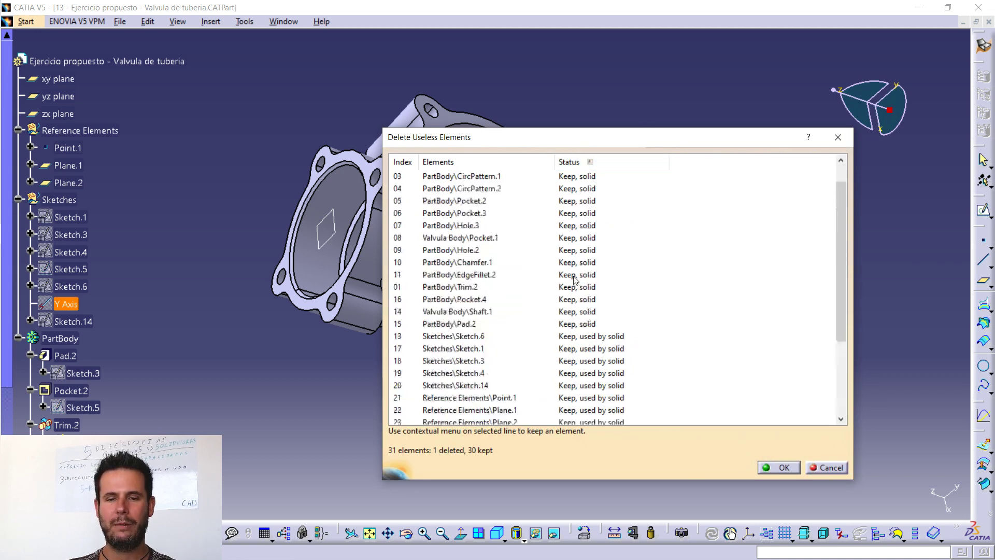
click(576, 179)
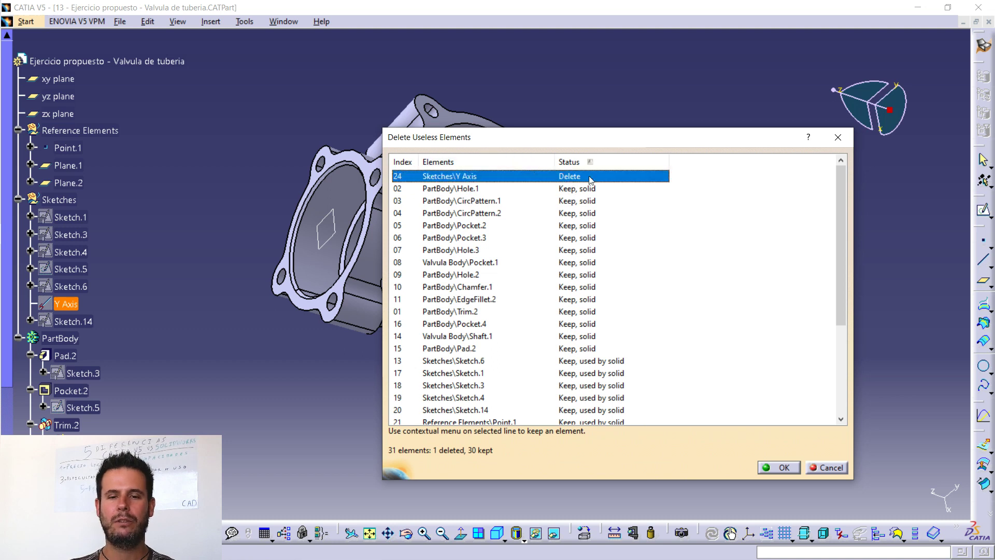
right_click(473, 179)
click(511, 197)
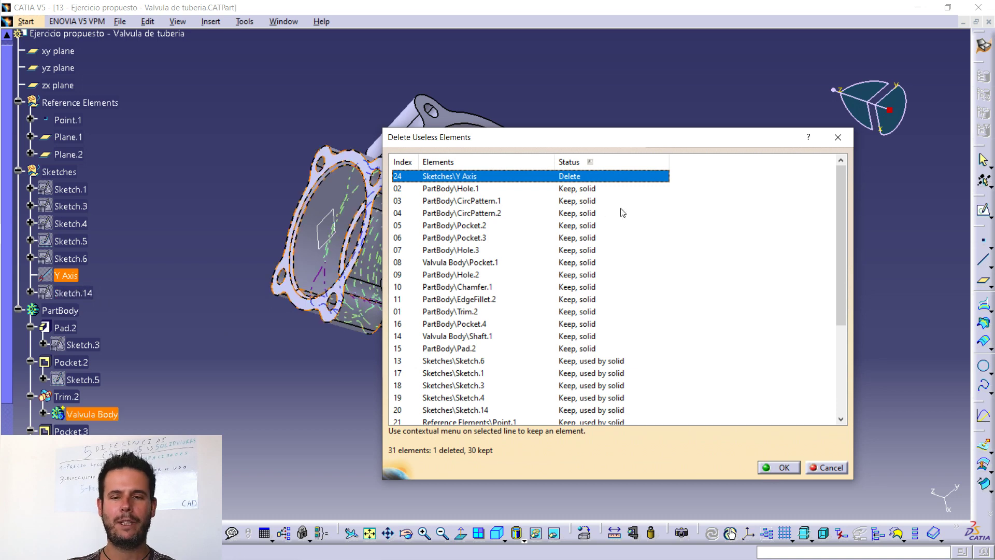
click(829, 467)
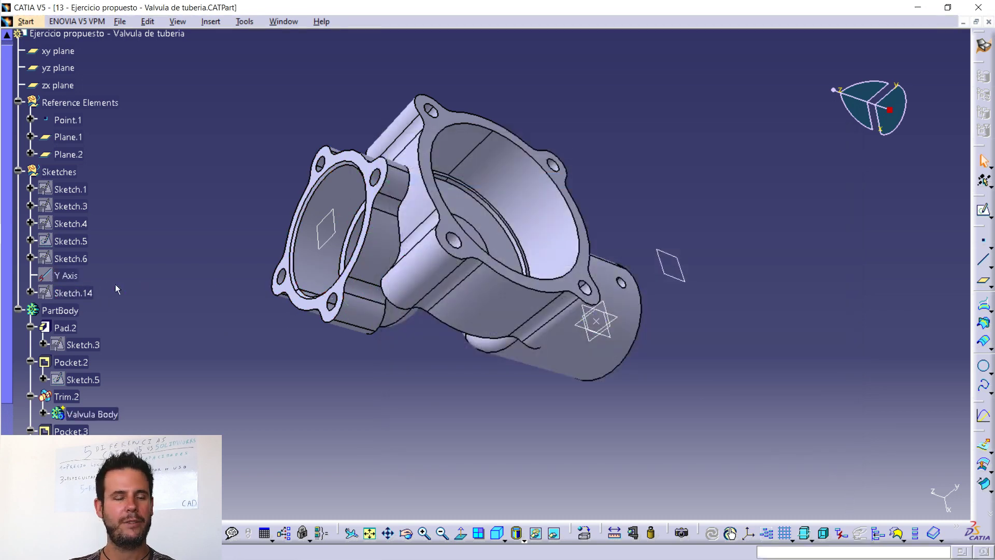
right_click(67, 276)
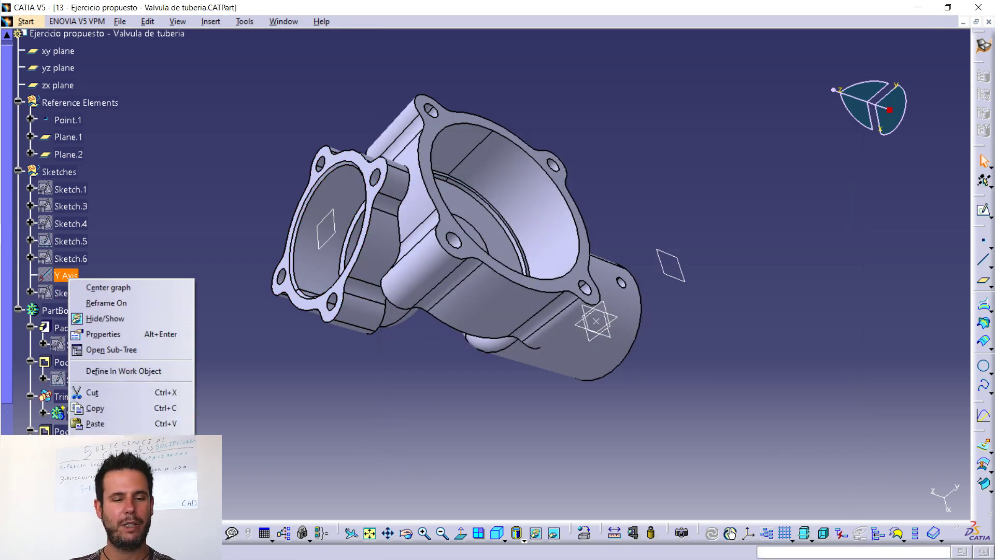
click(109, 477)
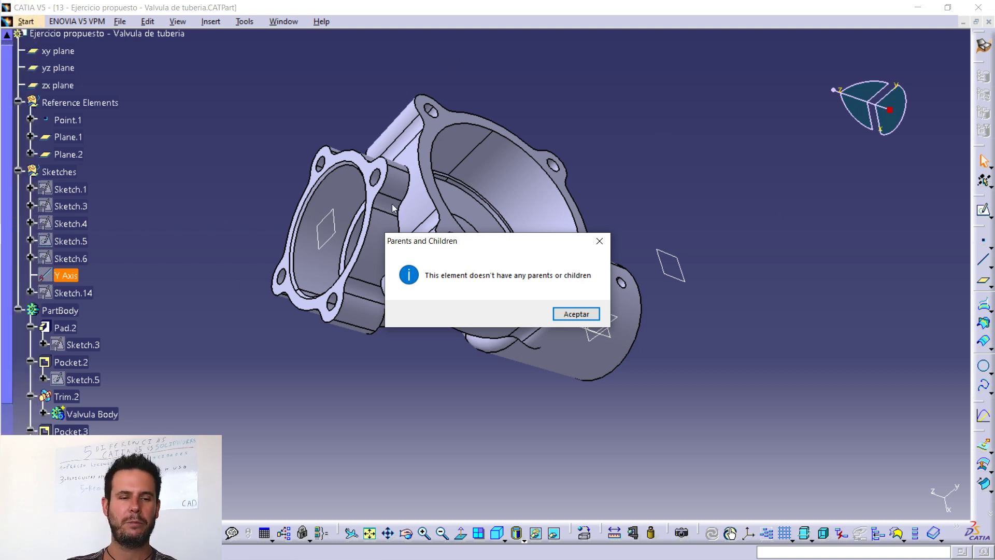
click(578, 315)
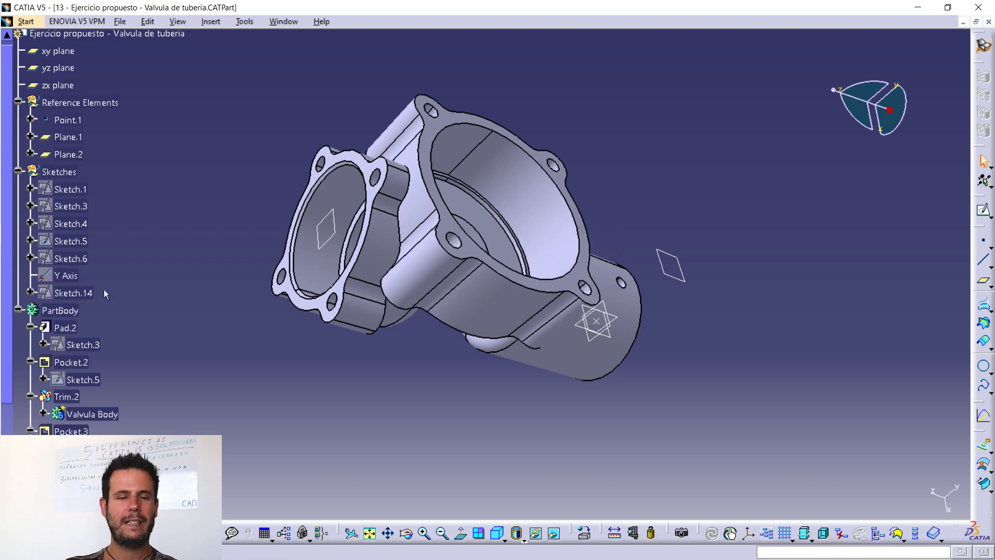
- Run Delete Useless Elements and delete the unused Sketches\Y Axis
click(253, 24)
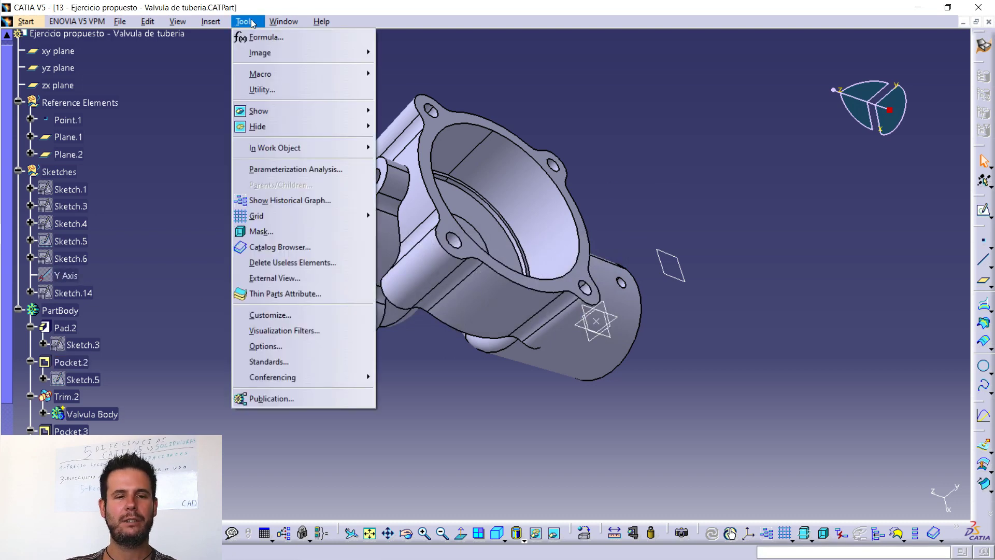
click(294, 263)
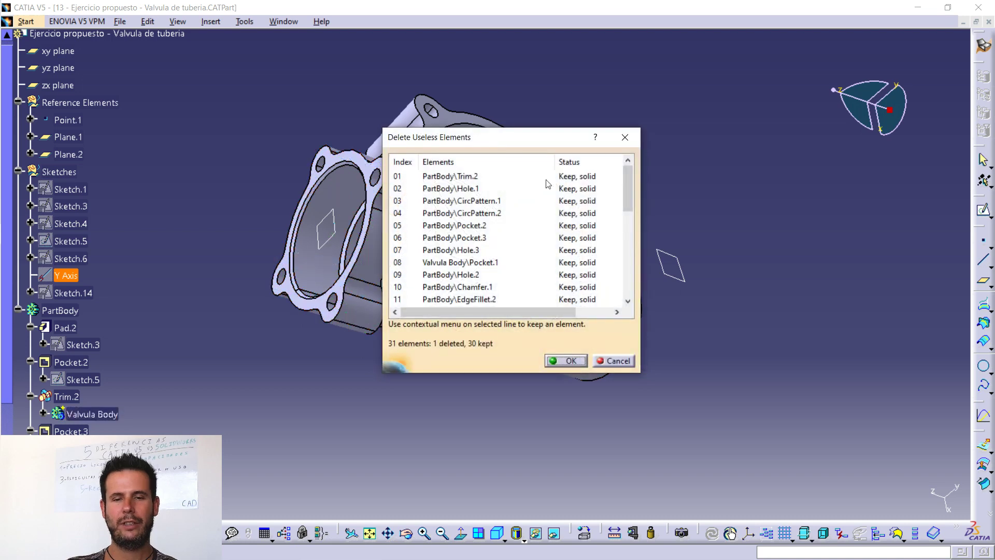
drag(627, 188, 628, 273)
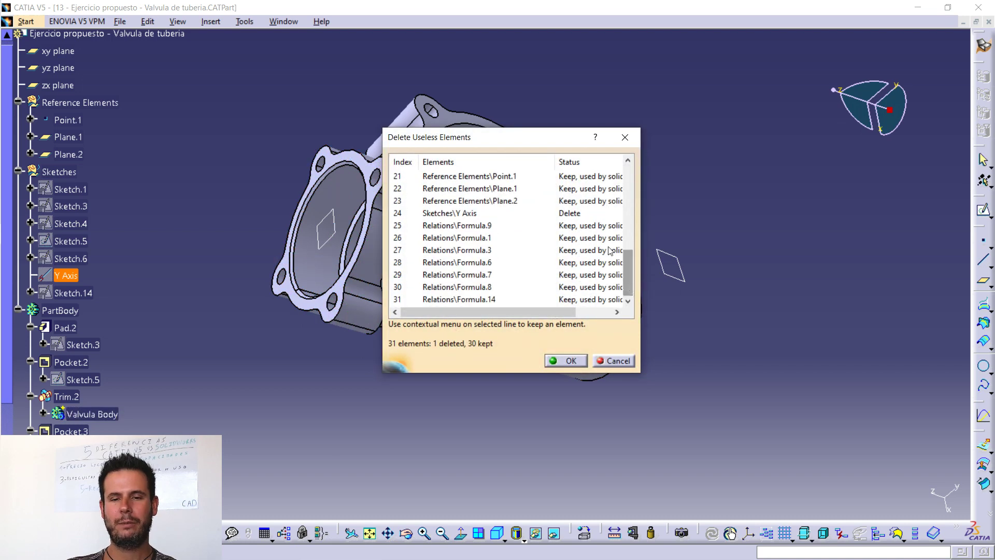
click(578, 216)
click(570, 361)
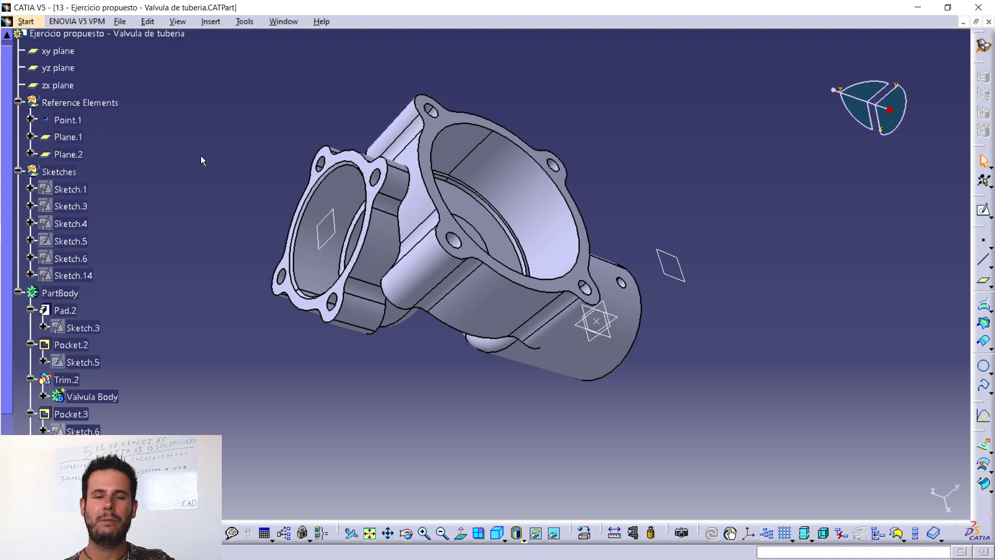
- Collapse PartBody so the tree shows only Point.1, the planes and the sketches
middle_drag(676, 169, 652, 201)
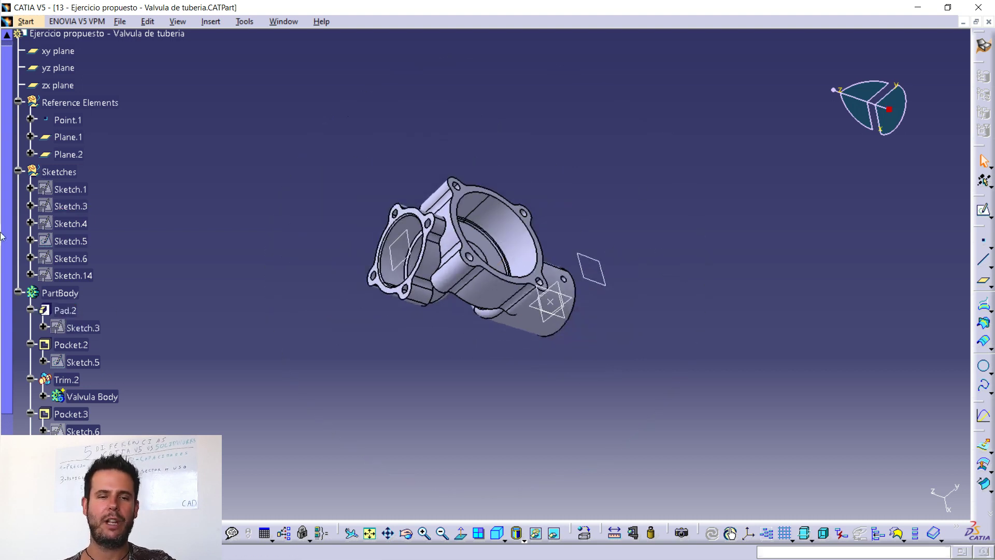
scroll(82, 309, down, 1)
click(18, 244)
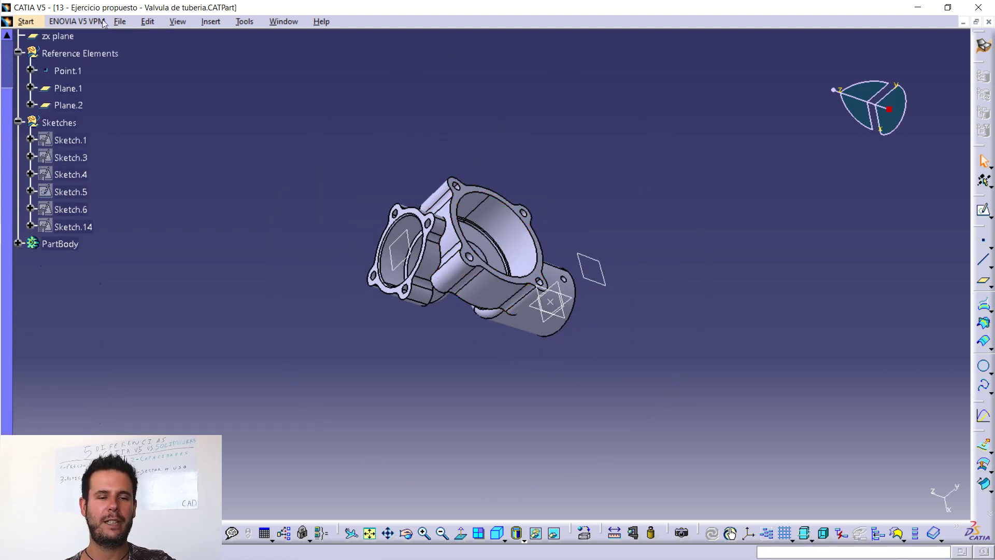
scroll(82, 77, up, 3)
scroll(119, 195, down, 3)
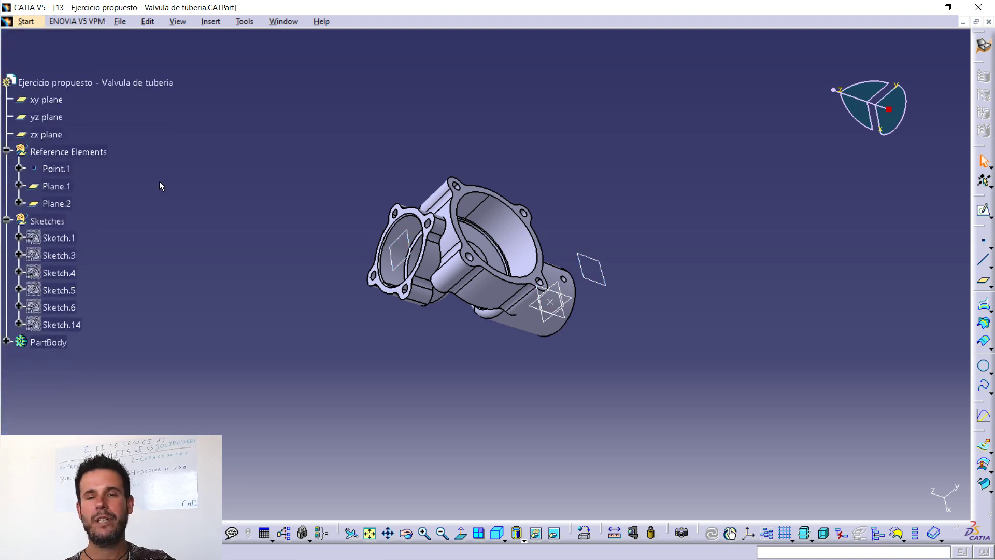
- Orbit the valve part to view it from another side
click(245, 22)
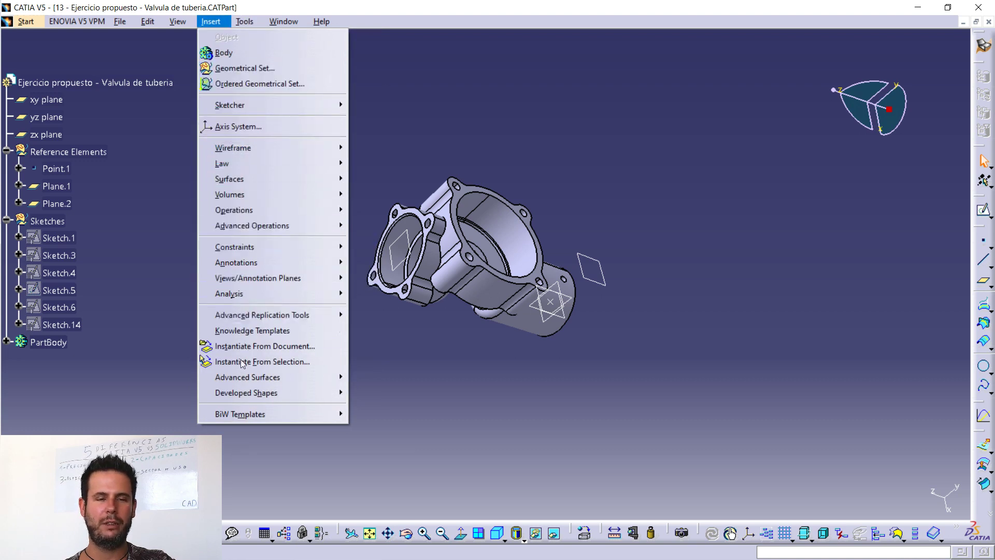
click(739, 221)
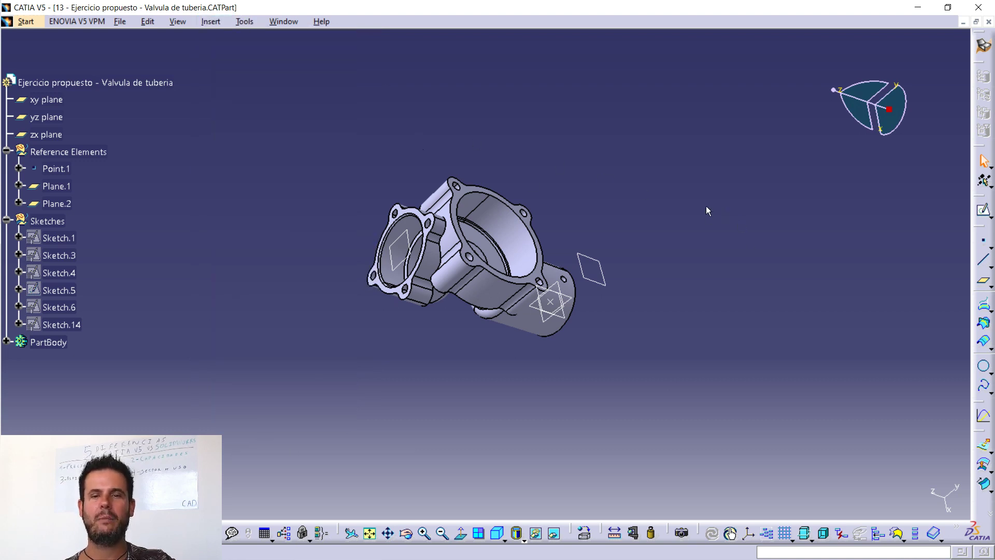
mouse_move(637, 262)
middle_down()
mouse_move(392, 267)
mouse_move(560, 296)
middle_up()
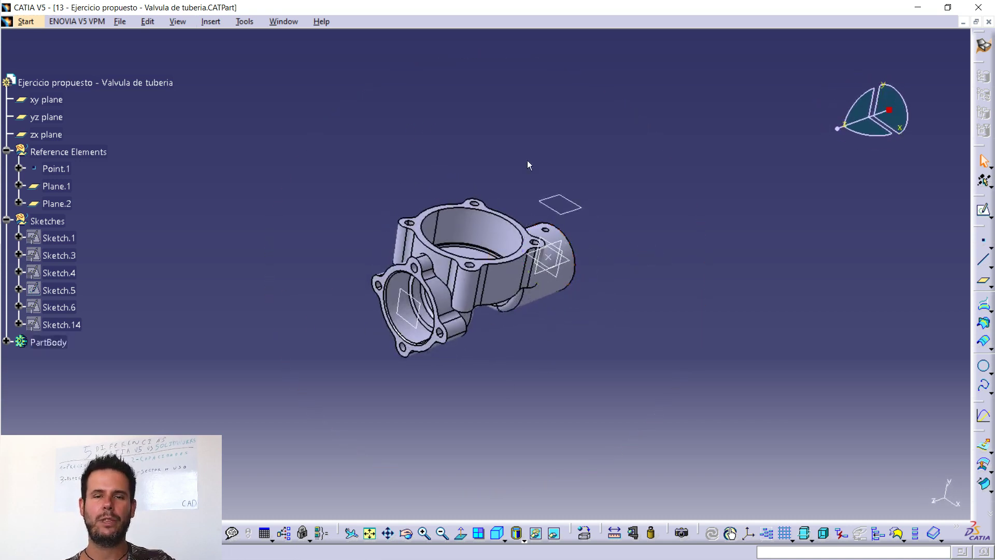